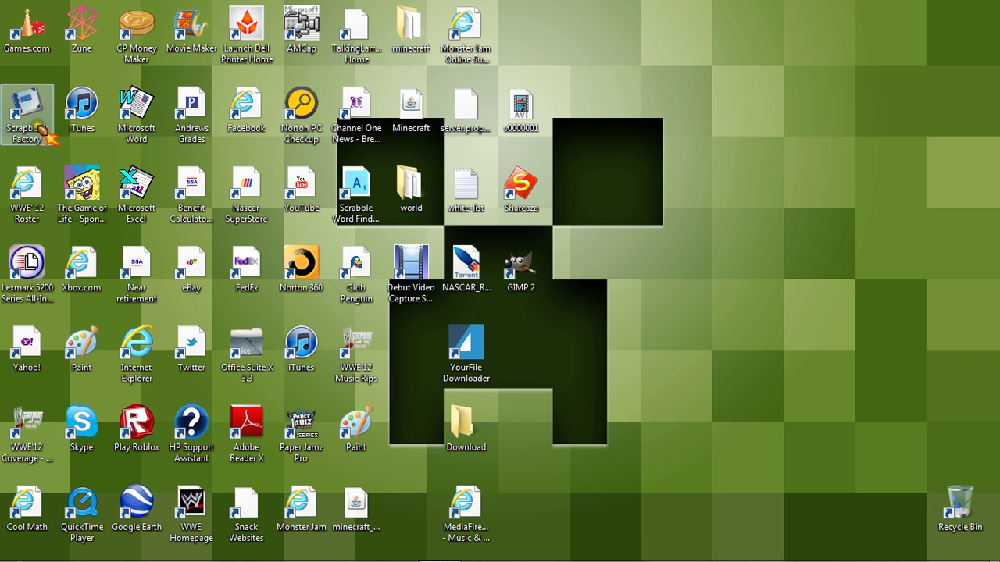
# Switch to Internet Explorer showing the Google home page.
pyautogui.moveTo(137, 556)
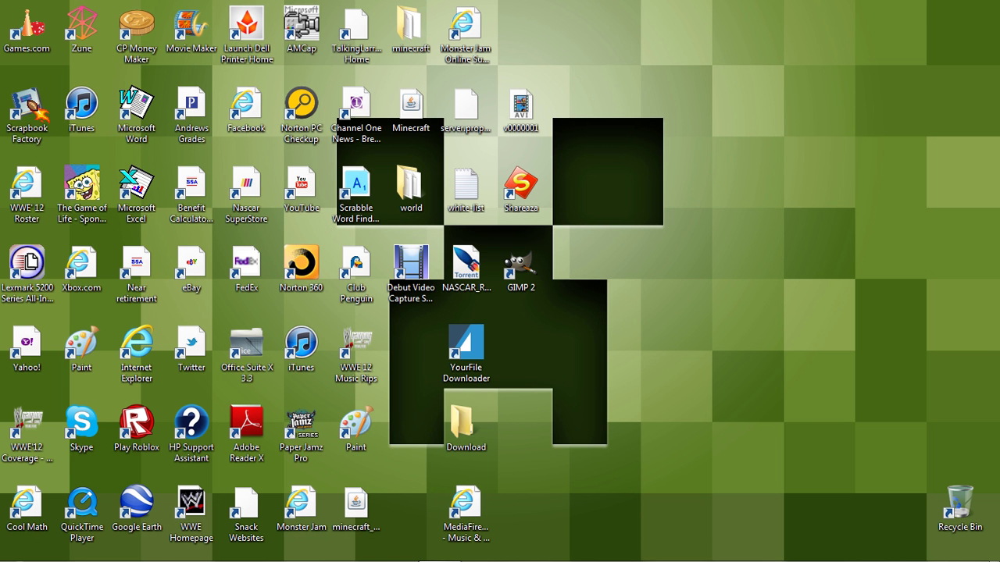
pyautogui.moveTo(417, 558)
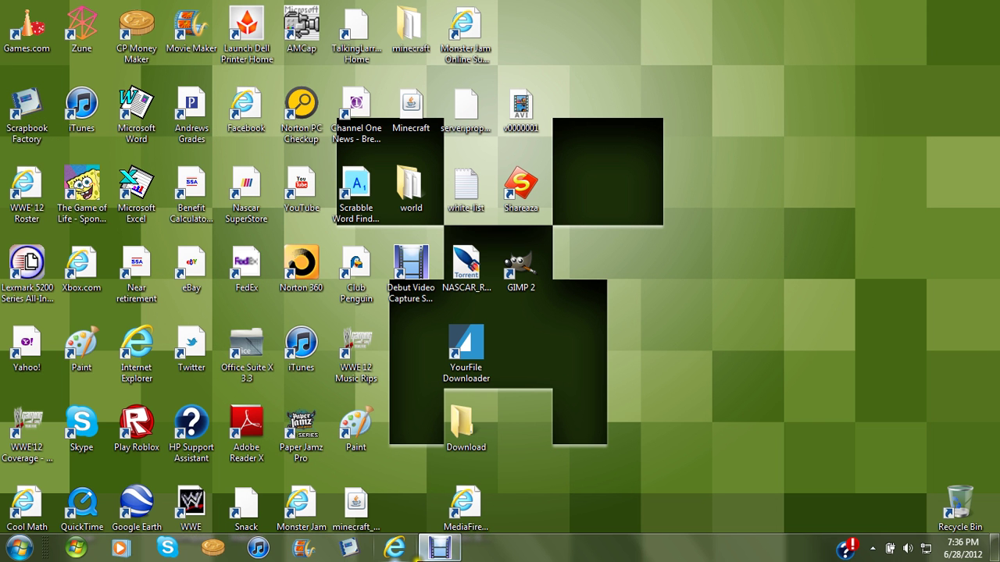
pyautogui.click(405, 551)
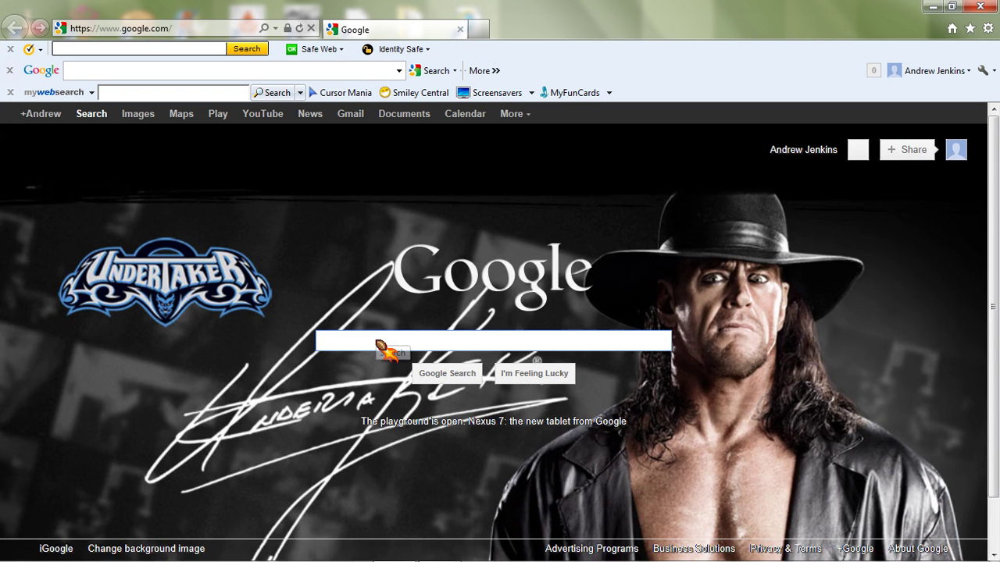
pyautogui.write('pict')
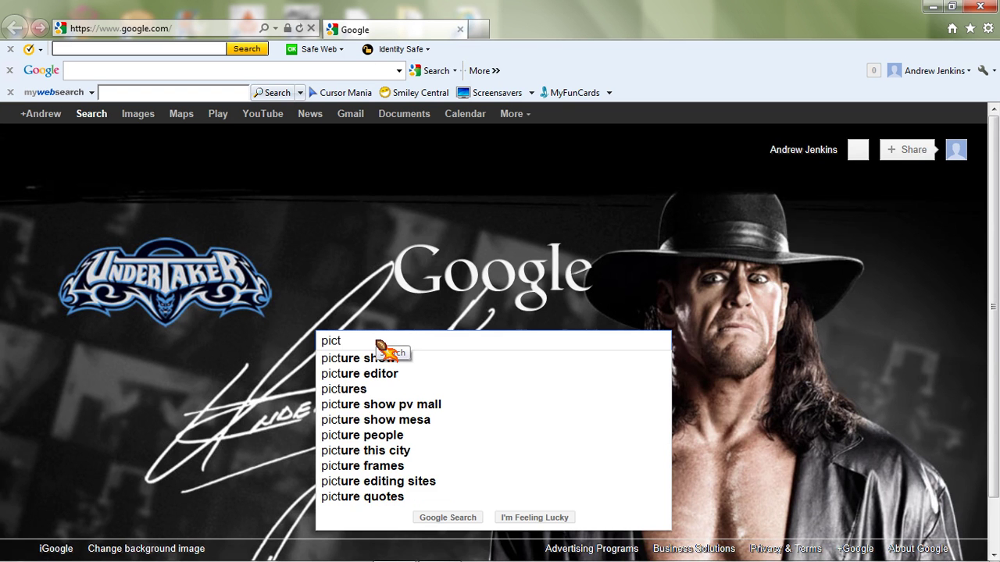
pyautogui.write('ures')
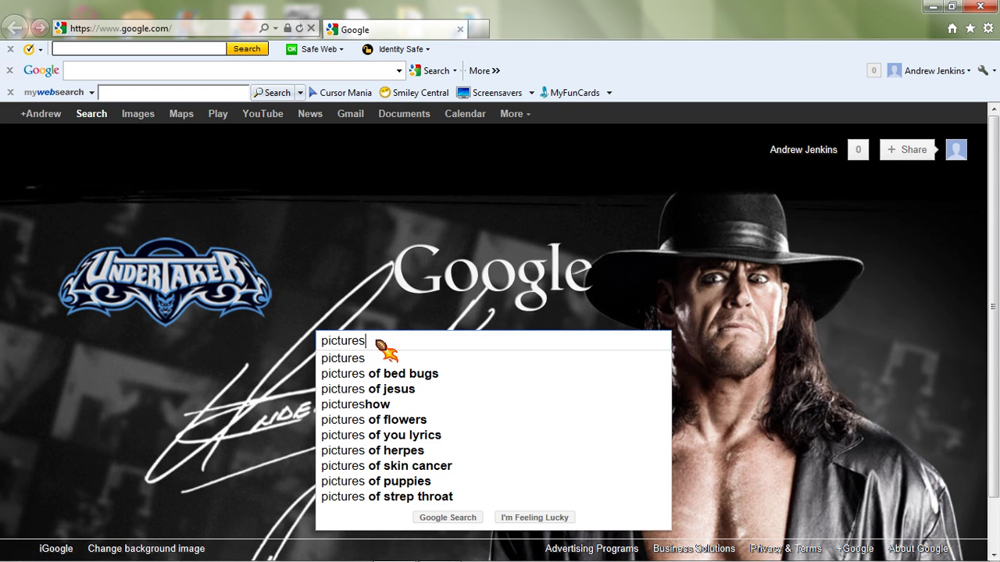
pyautogui.press('BackSpace')
pyautogui.press('BackSpace')
pyautogui.press('BackSpace')
pyautogui.press('BackSpace')
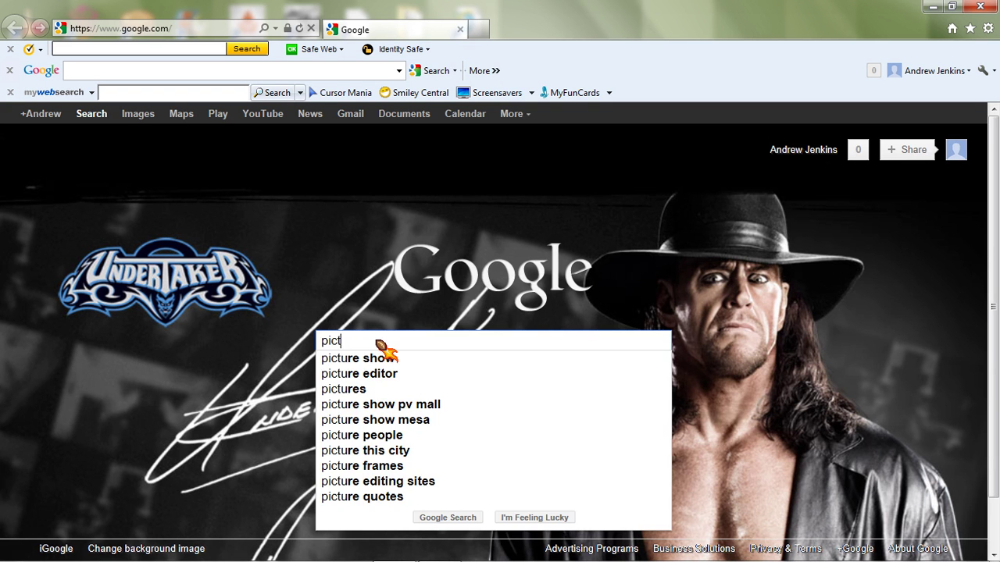
pyautogui.press('BackSpace')
pyautogui.press('BackSpace')
pyautogui.press('BackSpace')
pyautogui.press('BackSpace')
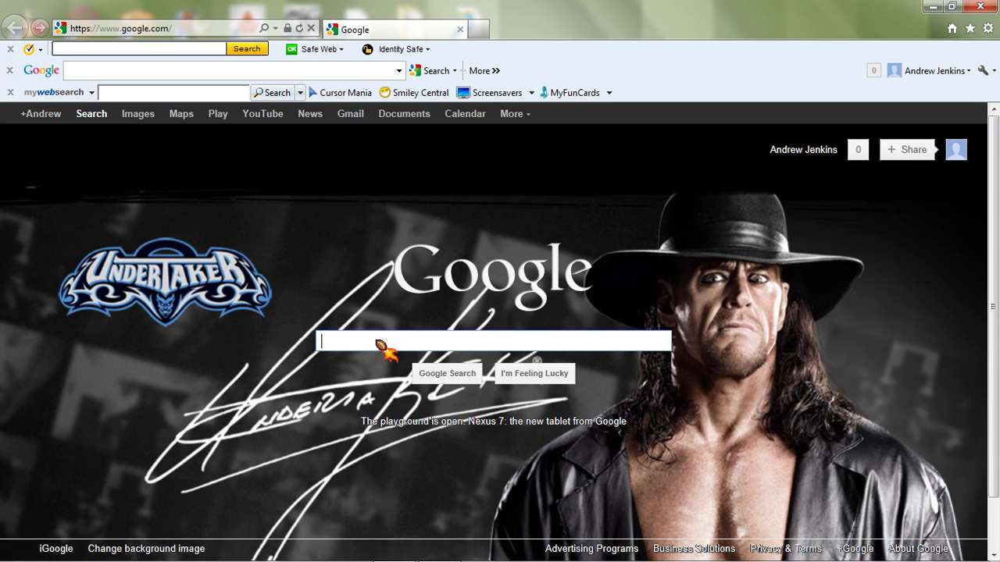
# Search Google for "nascar logo".
pyautogui.write('nas')
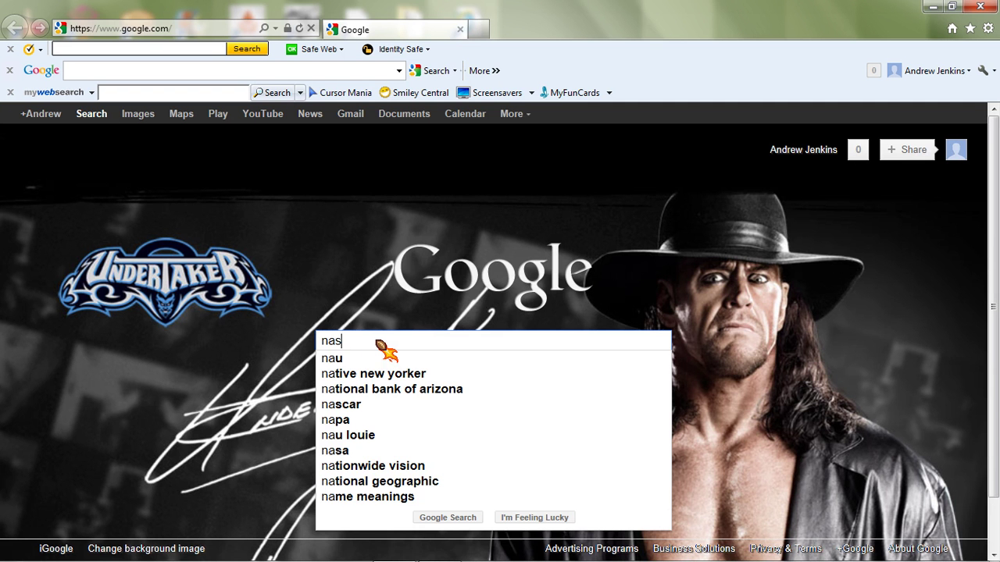
pyautogui.write('car')
pyautogui.write(' ;o')
pyautogui.press('BackSpace')
pyautogui.press('BackSpace')
pyautogui.write('lo')
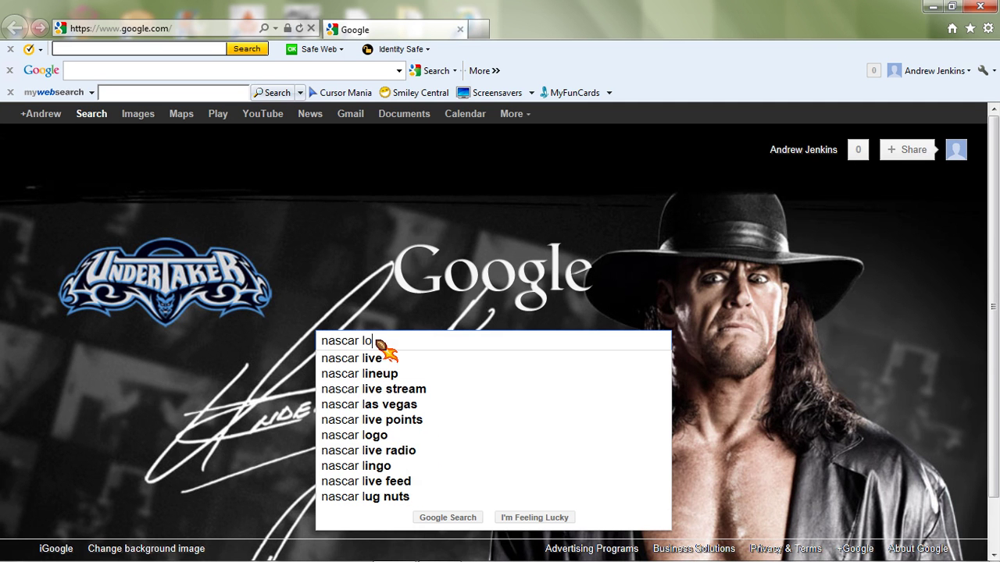
pyautogui.write('go')
pyautogui.press('Return')
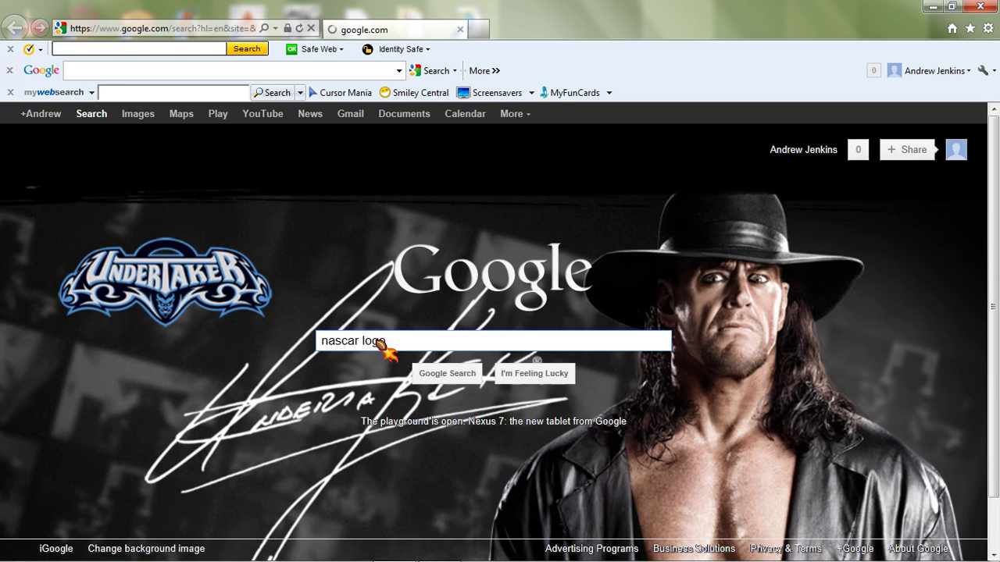
# Bring up the save dialog for the nascar-logo.jpg image among the results, and close it without saving.
pyautogui.scroll(-1, 324, 261)
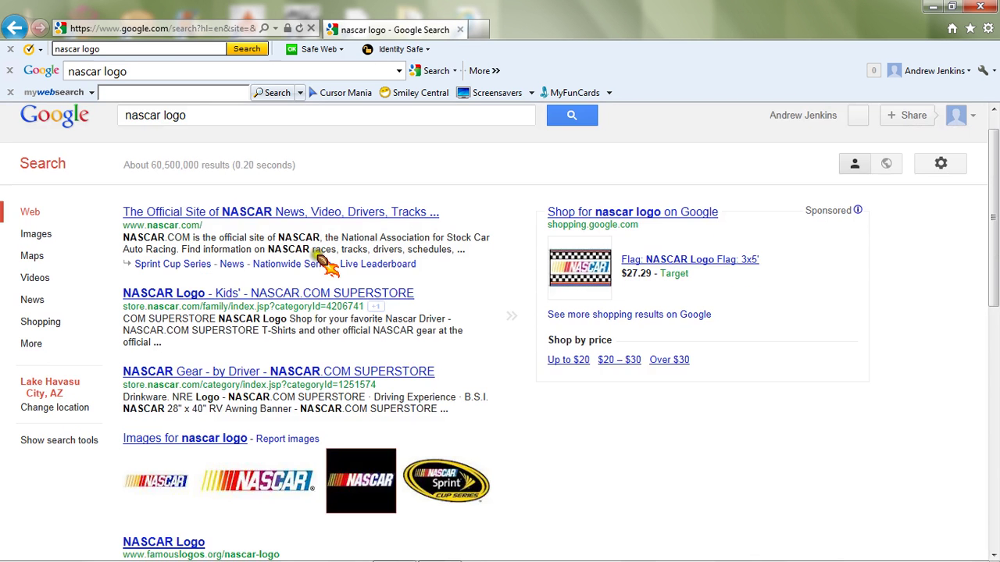
pyautogui.scroll(-2, 295, 361)
pyautogui.scroll(1, 223, 335)
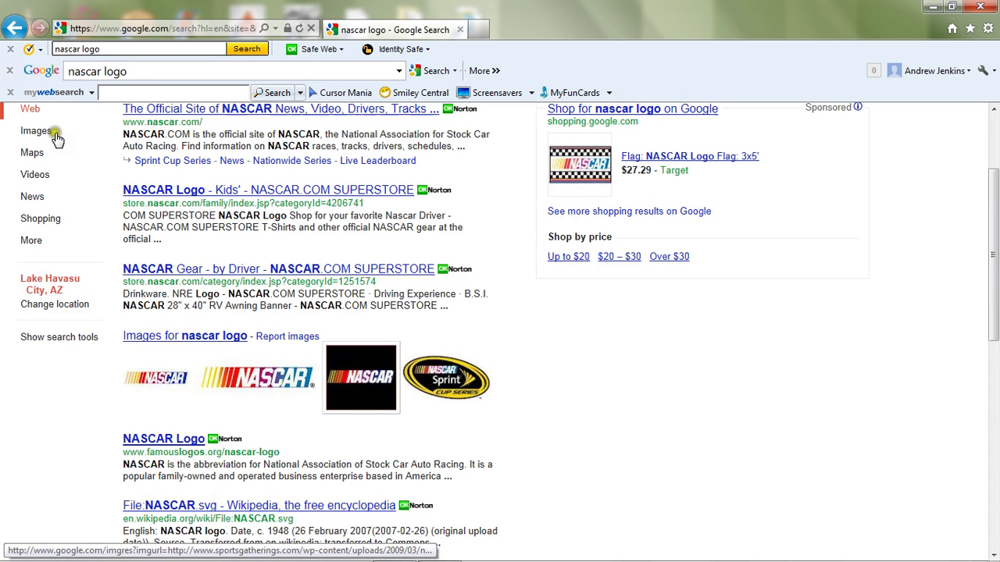
pyautogui.scroll(-1, 365, 416)
pyautogui.moveTo(262, 316)
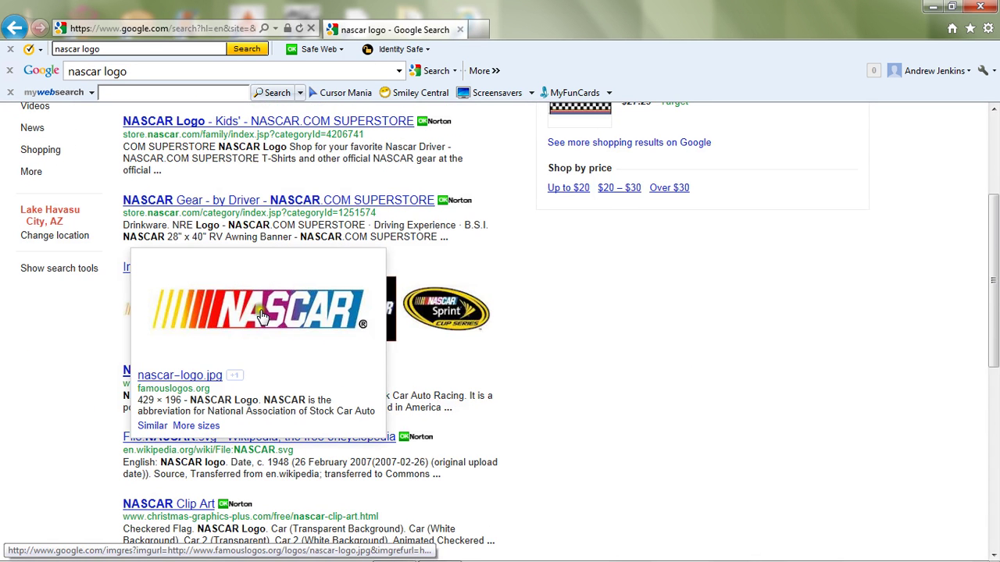
pyautogui.rightClick(261, 316)
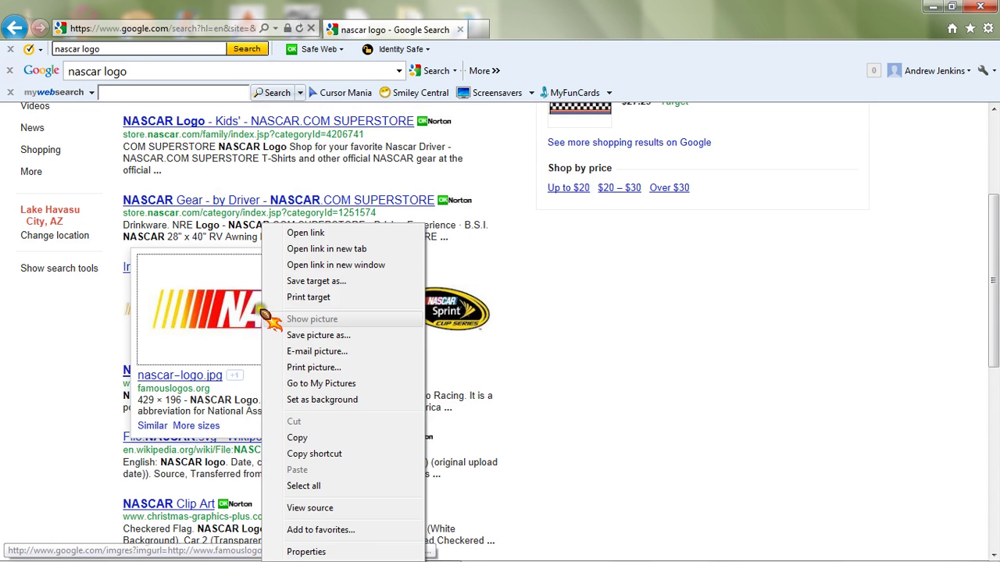
pyautogui.click(355, 335)
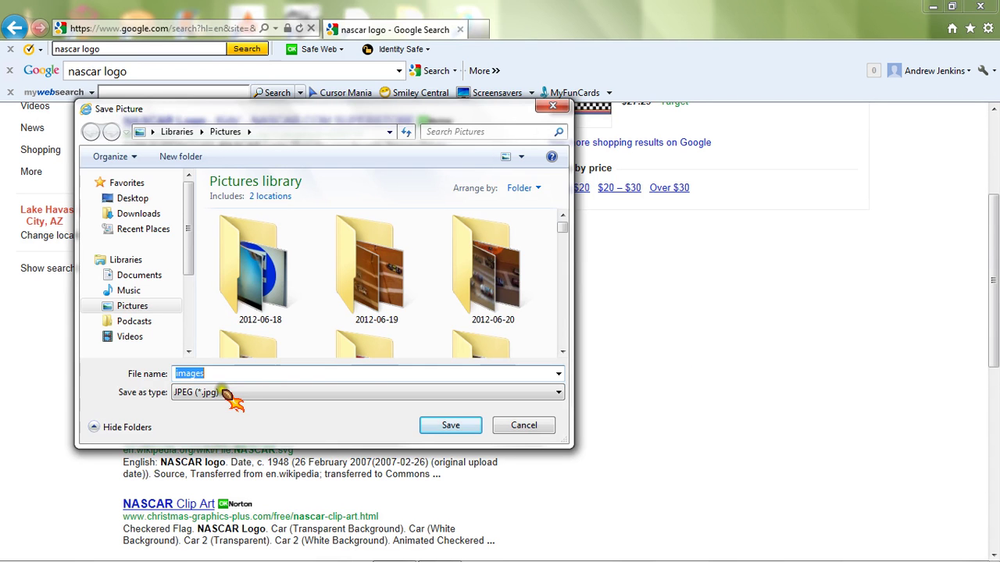
pyautogui.click(552, 105)
# Replace the previous query and search Google for "reese's logo".
pyautogui.scroll(3, 582, 239)
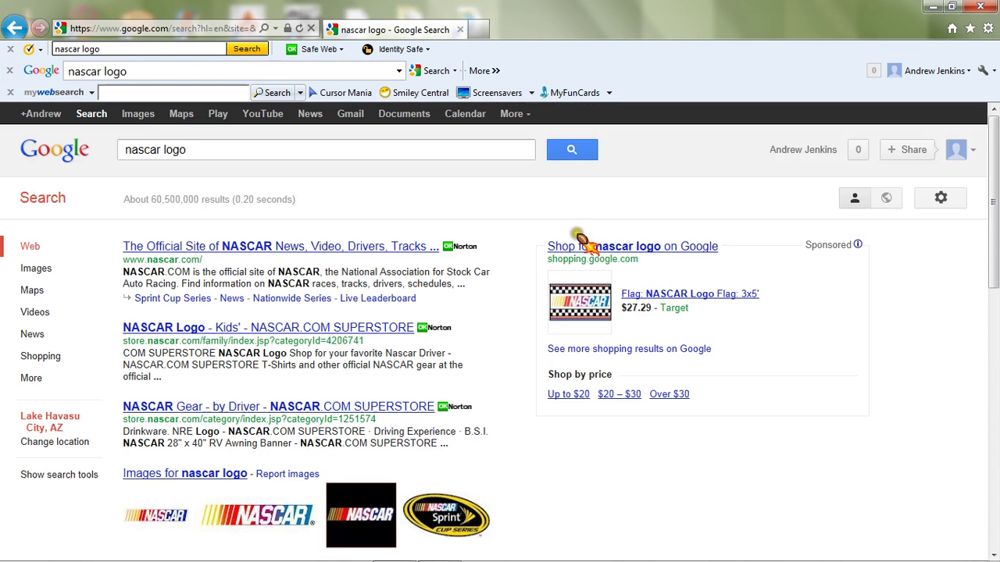
pyautogui.moveTo(367, 159); pyautogui.dragTo(36, 149)
pyautogui.write('r')
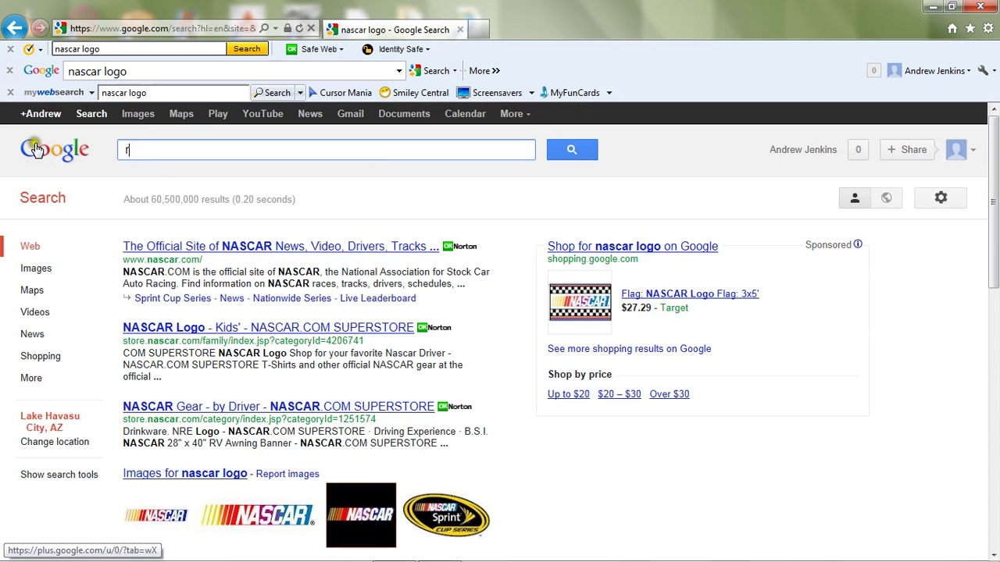
pyautogui.write('eeses')
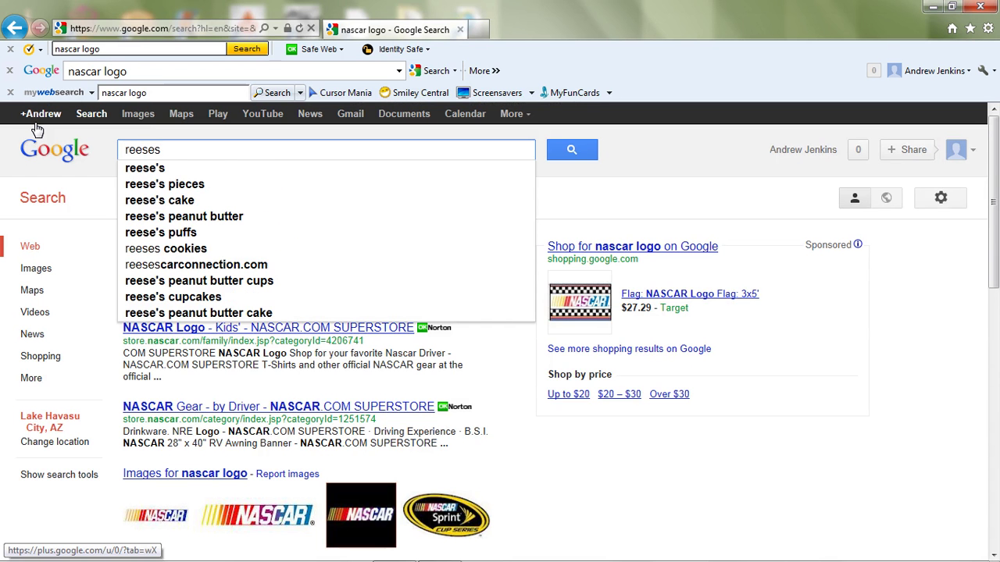
pyautogui.press('BackSpace')
pyautogui.write("'s")
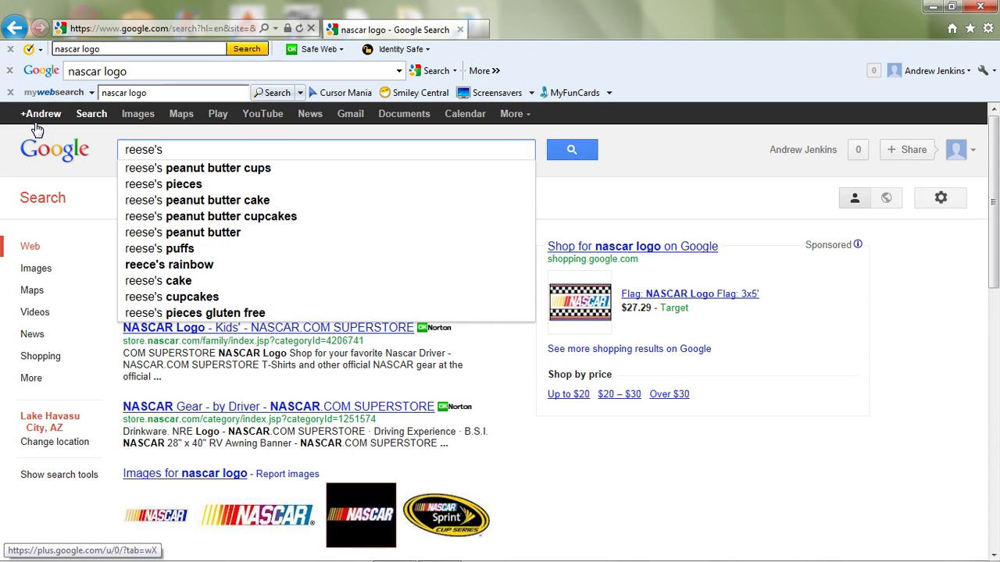
pyautogui.write(' logo')
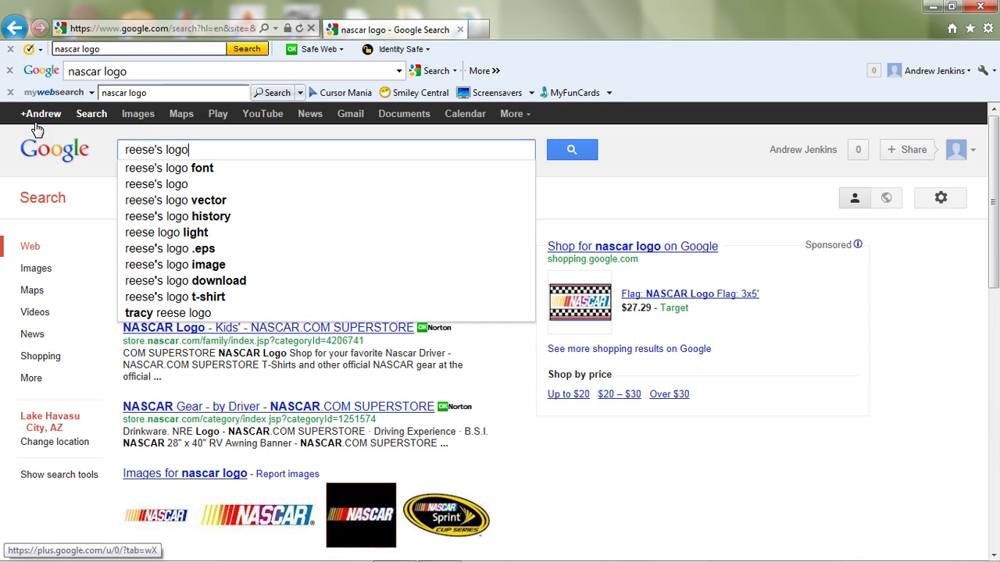
pyautogui.press('Down')
pyautogui.press('Up')
pyautogui.press('Return')
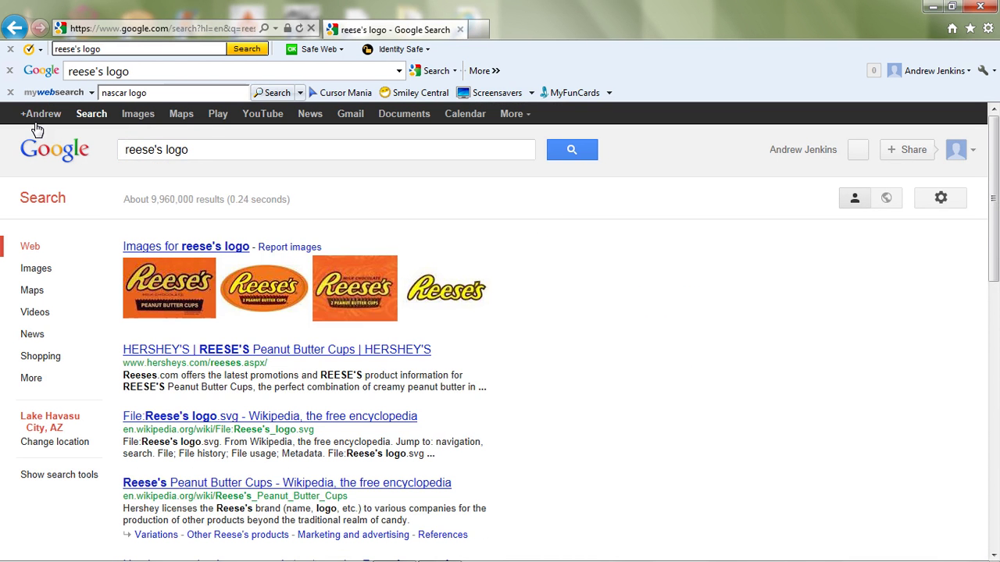
# Bring up the save dialog for the oval reeseslogo.gif image, and close it without saving.
pyautogui.moveTo(345, 319)
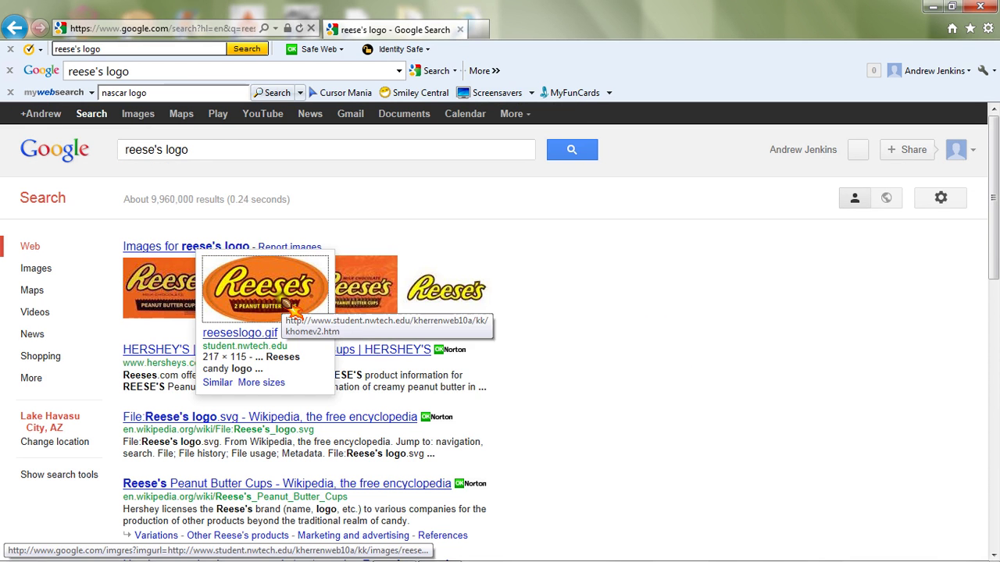
pyautogui.rightClick(292, 309)
pyautogui.click(336, 335)
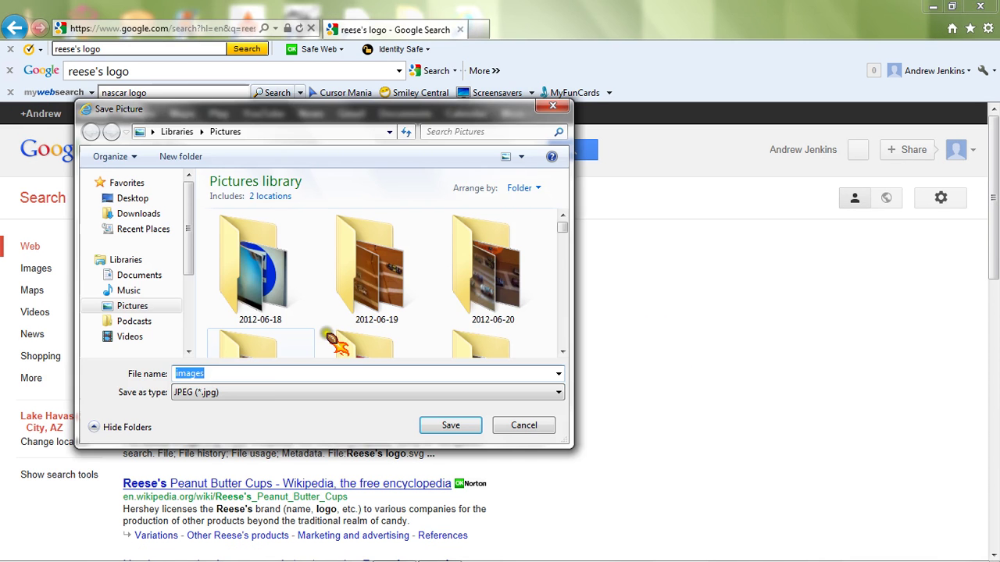
pyautogui.click(555, 106)
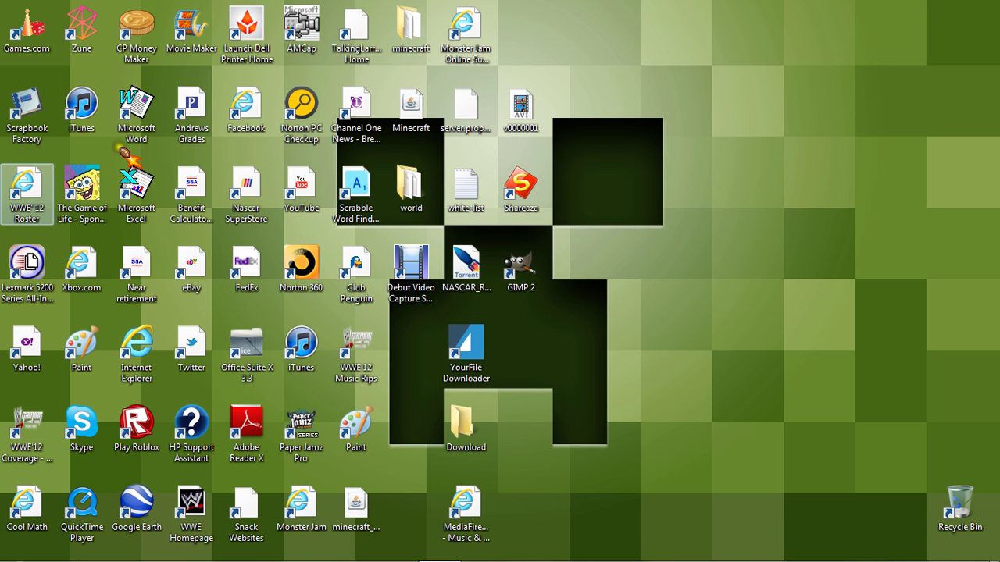
# Launch Scrapbook Factory from the desktop and create a scrapbook project from the blank 12x12 (2 Sided) layout.
pyautogui.doubleClick(32, 119)
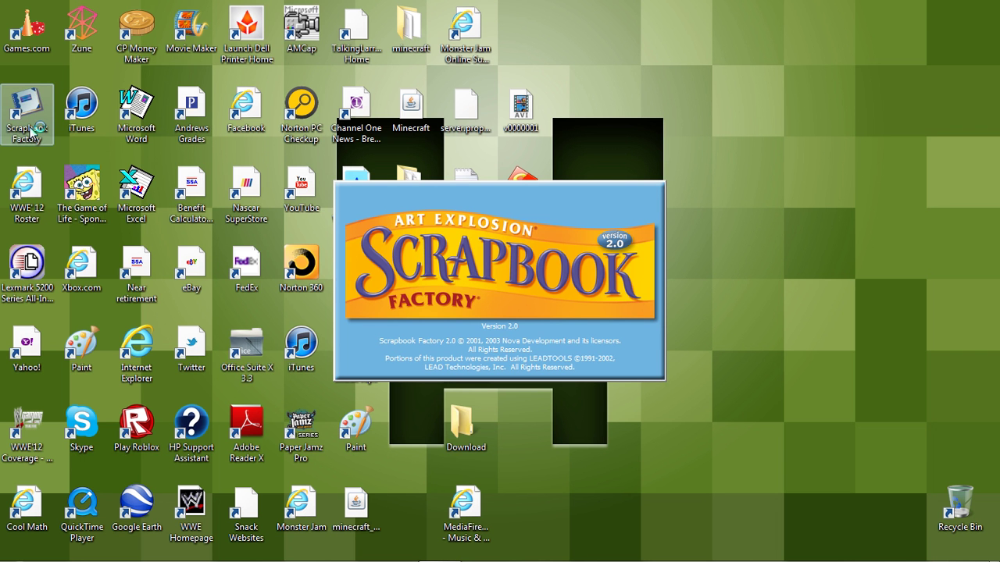
pyautogui.press('Right')
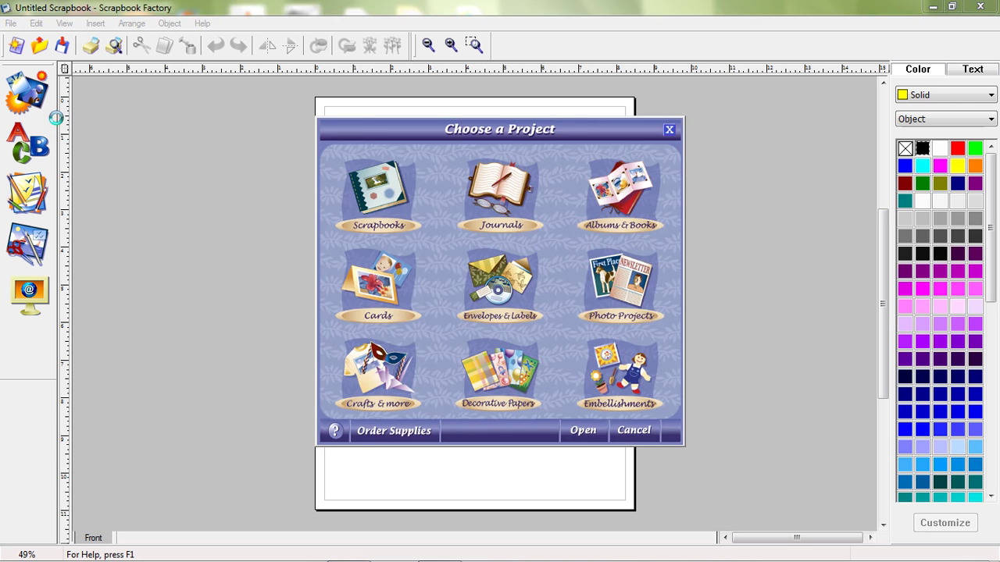
pyautogui.click(403, 231)
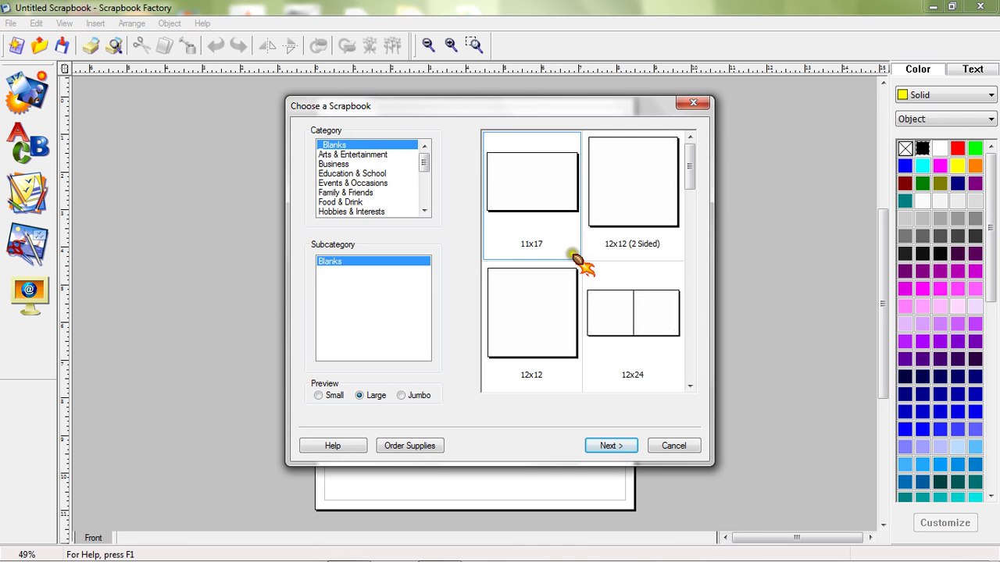
pyautogui.click(637, 178)
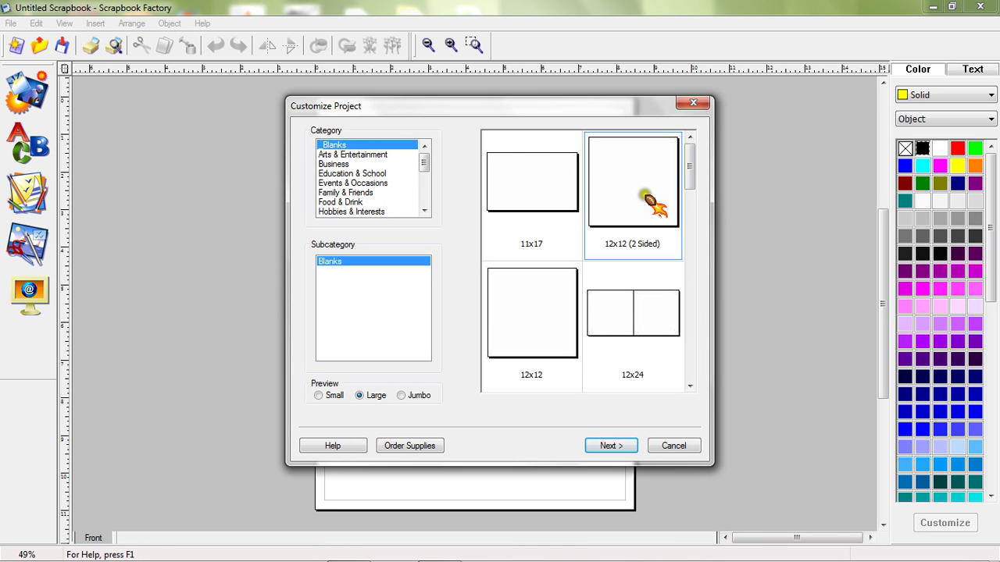
pyautogui.doubleClick(644, 195)
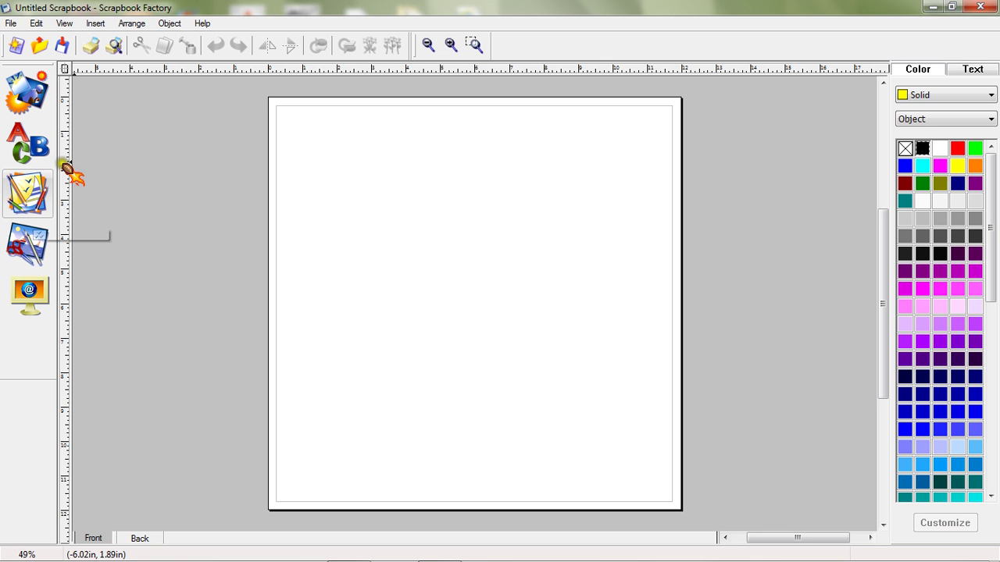
# Draw a black circle about 9.5 by 9.4 in over most of the front page using the oval tool.
pyautogui.click(42, 208)
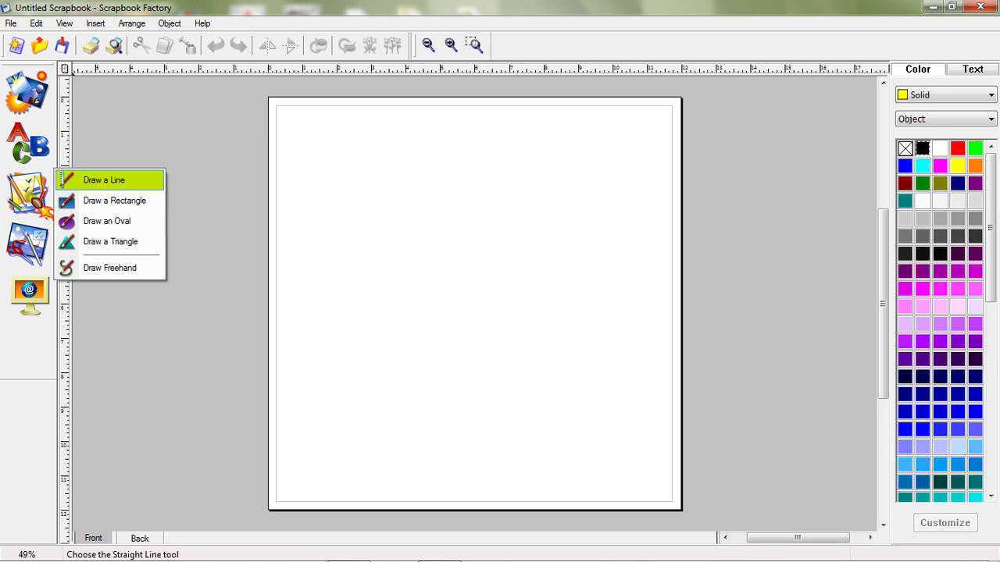
pyautogui.press('Return')
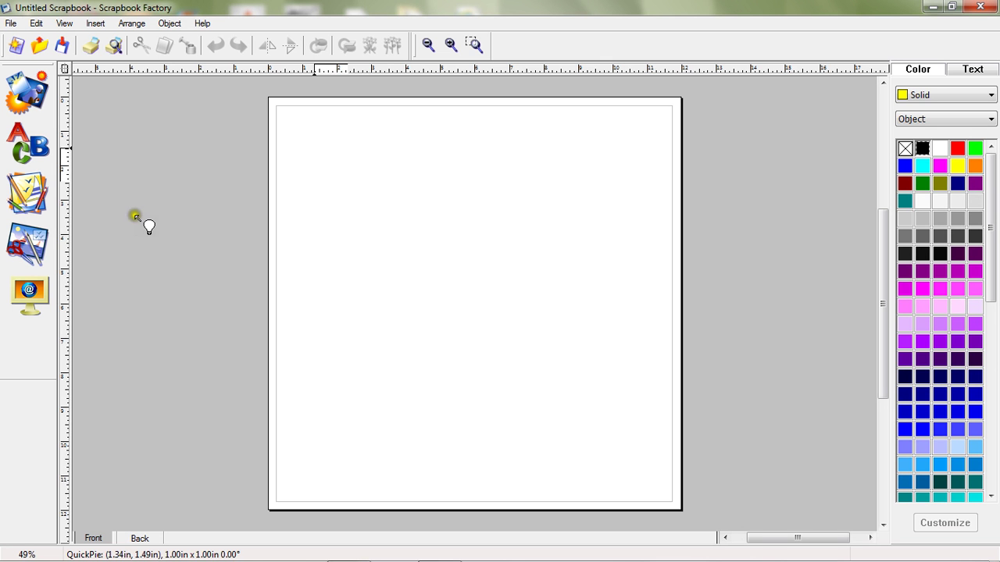
pyautogui.click(314, 143)
pyautogui.moveTo(314, 142)
pyautogui.mouseDown()
pyautogui.moveTo(374, 191)
pyautogui.moveTo(634, 468)
pyautogui.mouseUp()
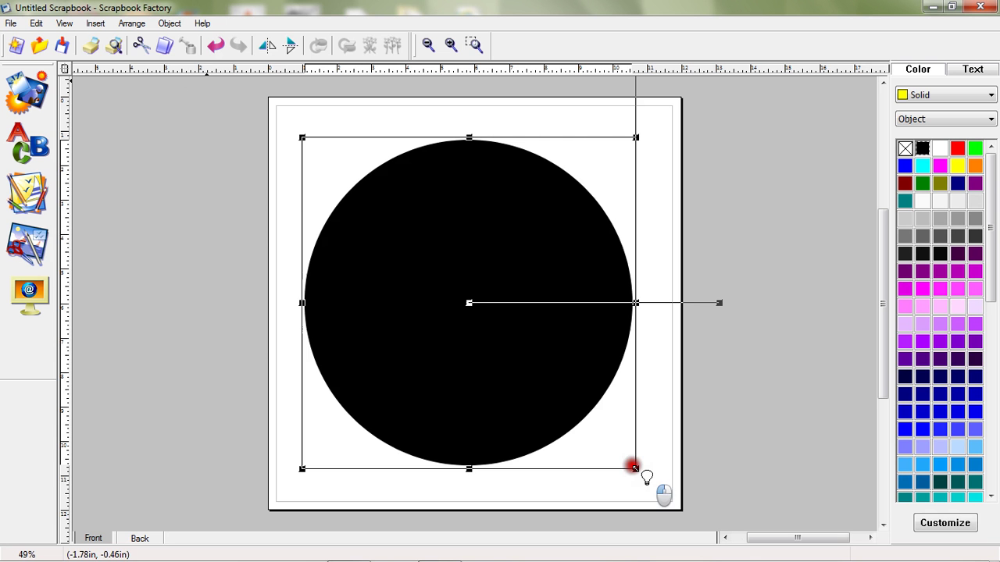
# Widen the black circle on the front page to about 9.95 in while keeping its height.
pyautogui.click(28, 192)
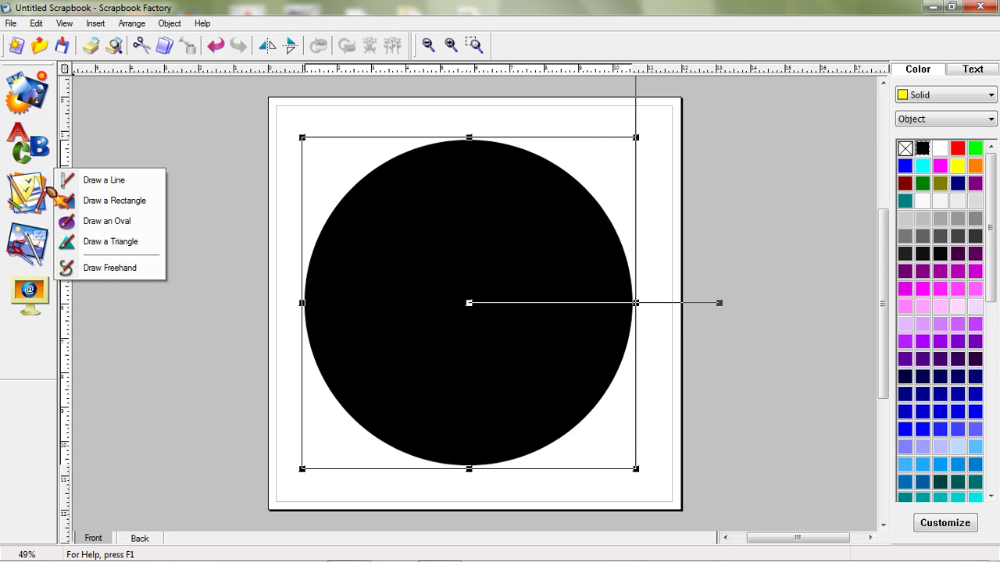
pyautogui.click(702, 253)
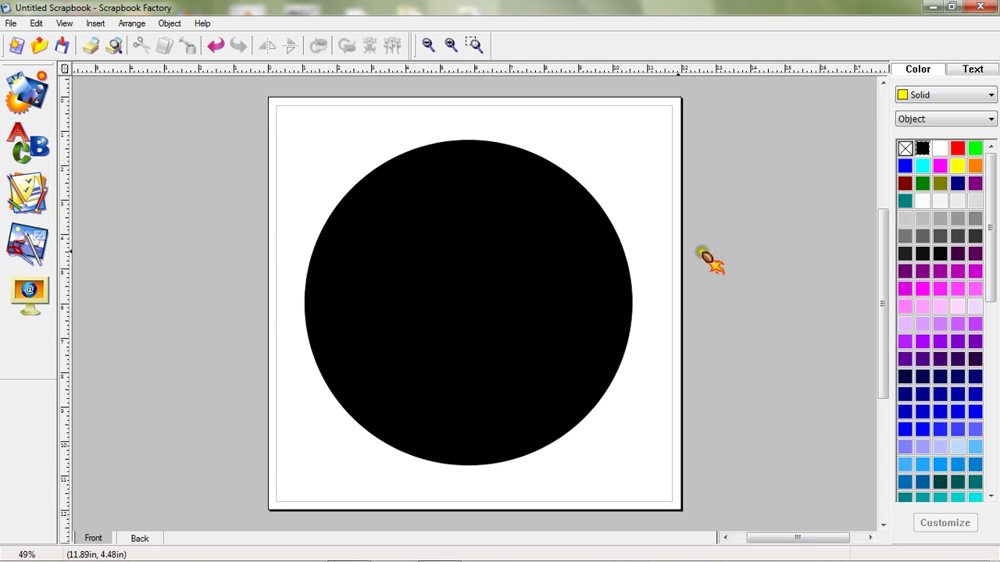
pyautogui.click(643, 294)
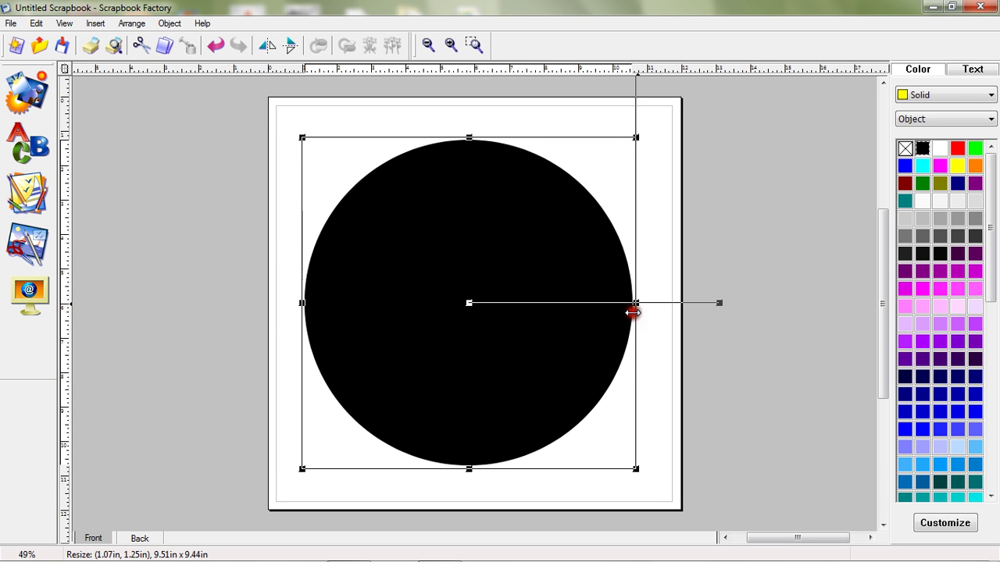
pyautogui.moveTo(633, 311); pyautogui.dragTo(648, 303)
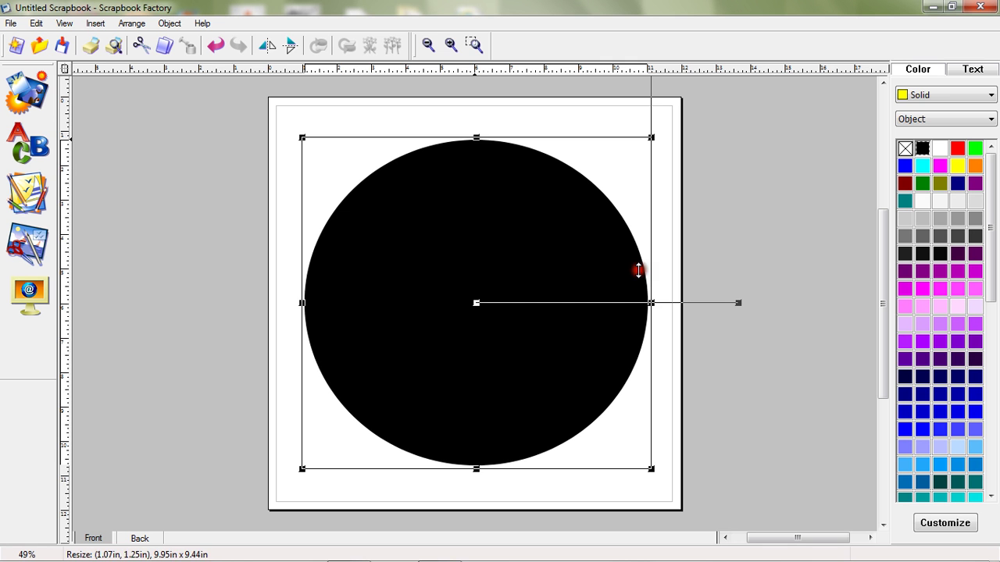
pyautogui.click(779, 201)
# Fill the large circle with solid orange and deselect it.
pyautogui.click(521, 211)
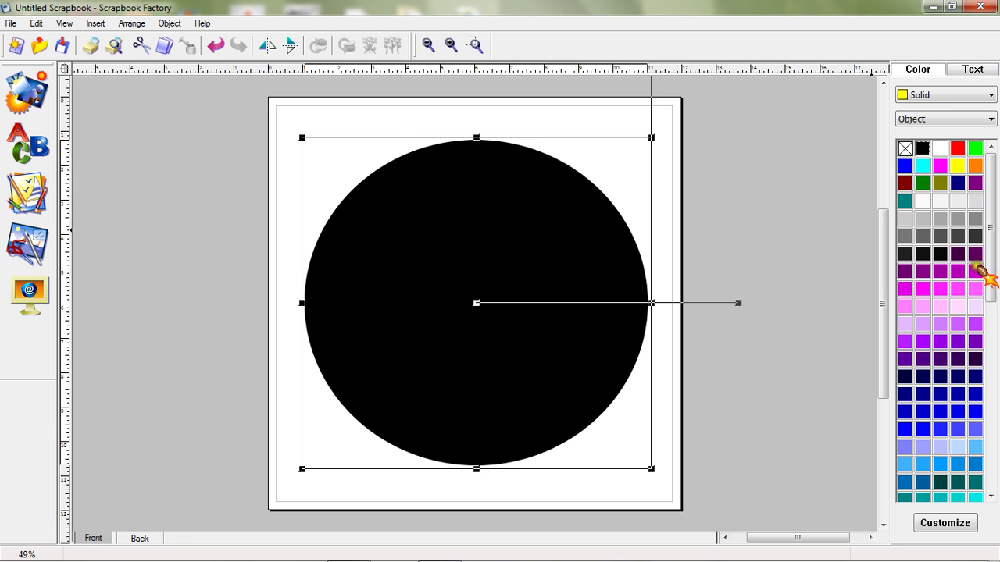
pyautogui.click(975, 166)
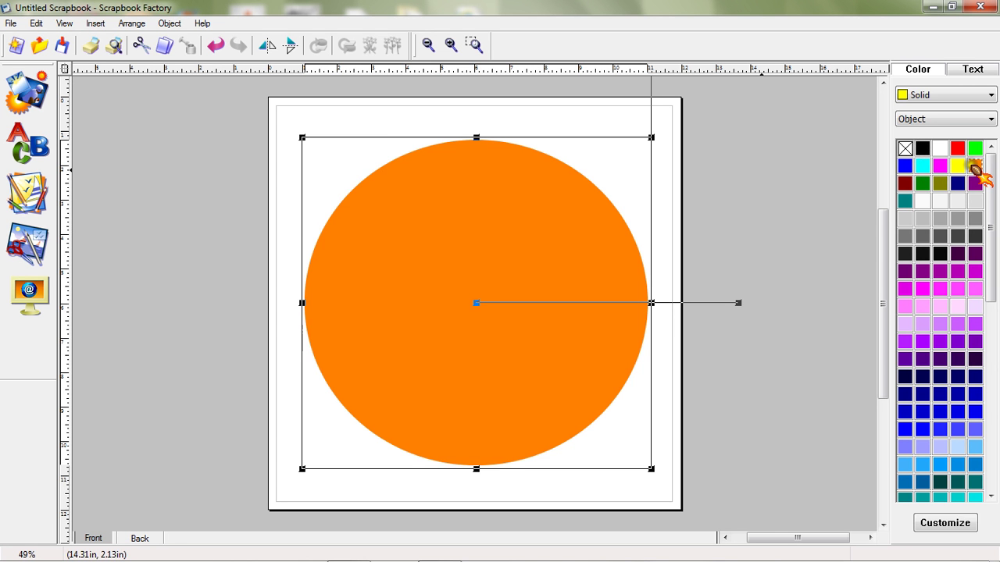
pyautogui.click(761, 170)
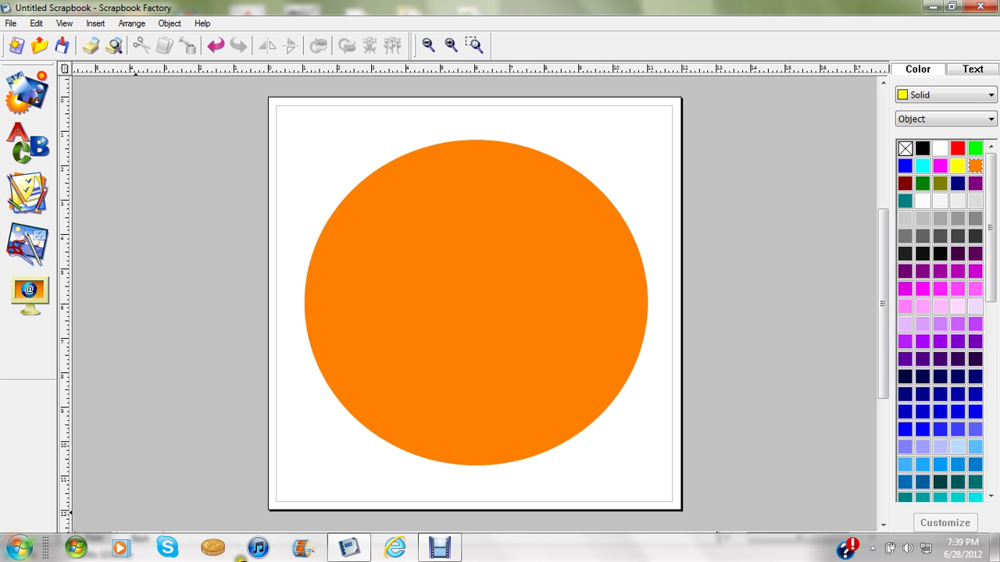
# Open a Windows Explorer window on the Pictures library and search it for "nascar".
pyautogui.click(19, 547)
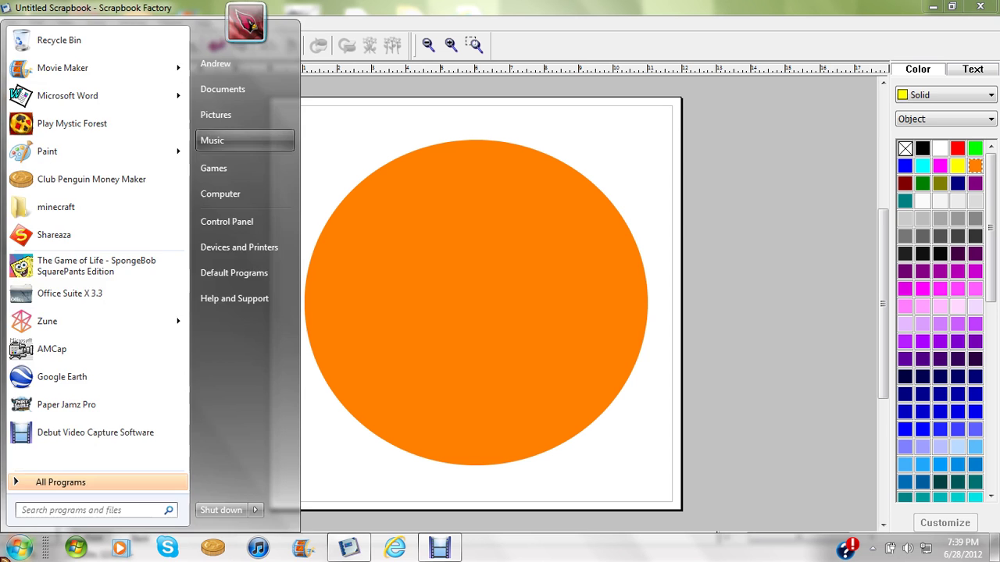
pyautogui.click(234, 111)
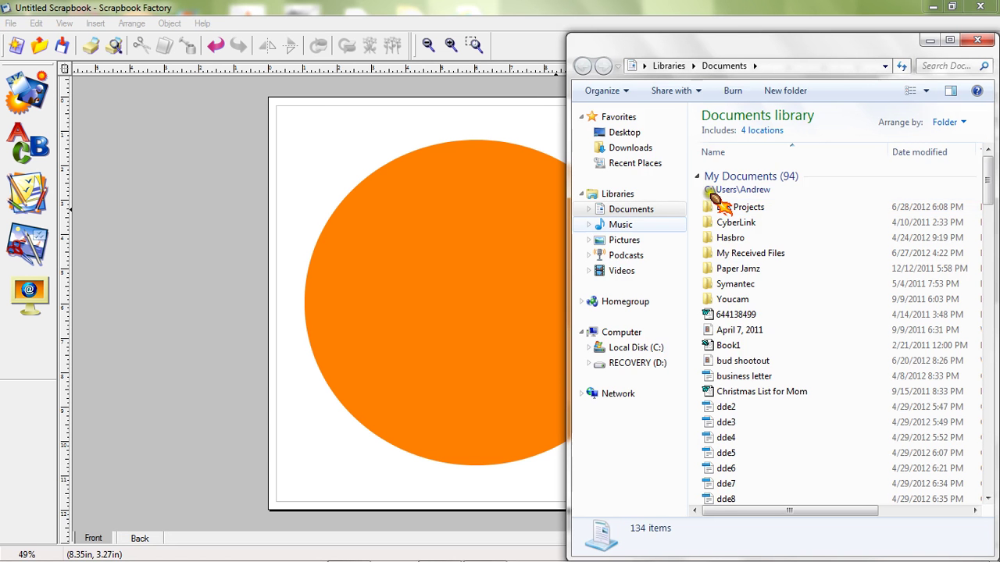
pyautogui.click(629, 238)
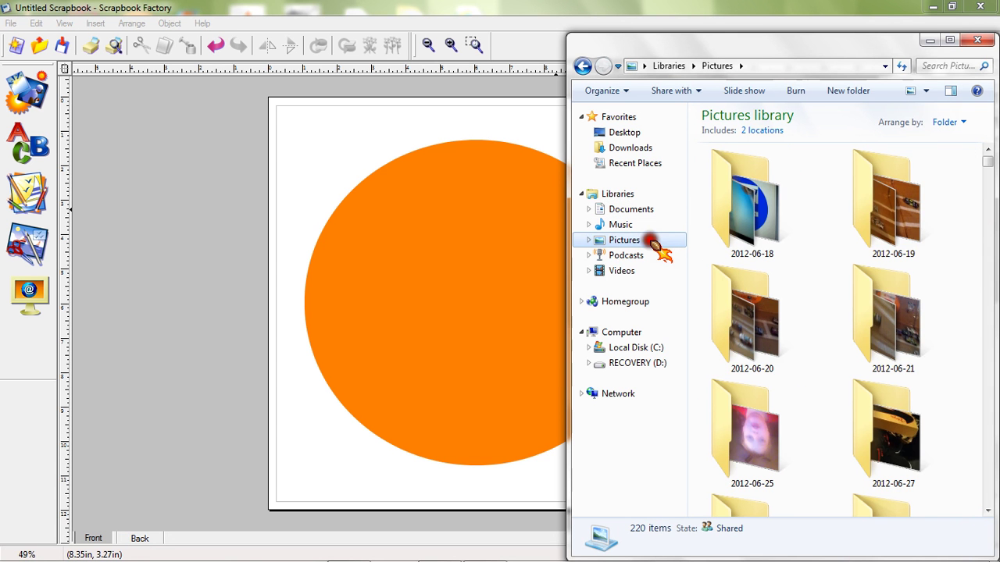
pyautogui.click(934, 64)
pyautogui.write('nascar')
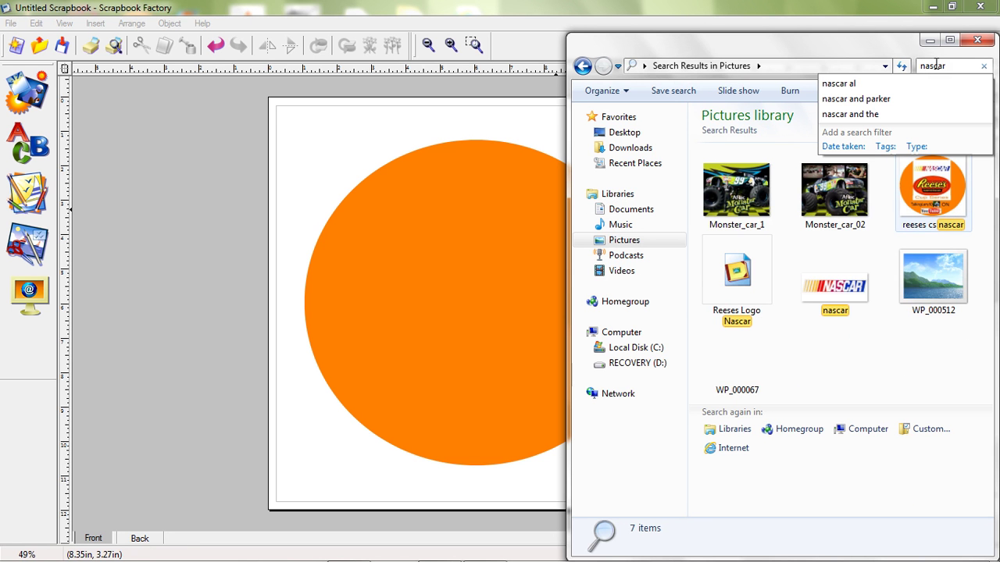
# Insert the nascar JPEG logo from the search results onto the scrapbook page.
pyautogui.click(849, 270)
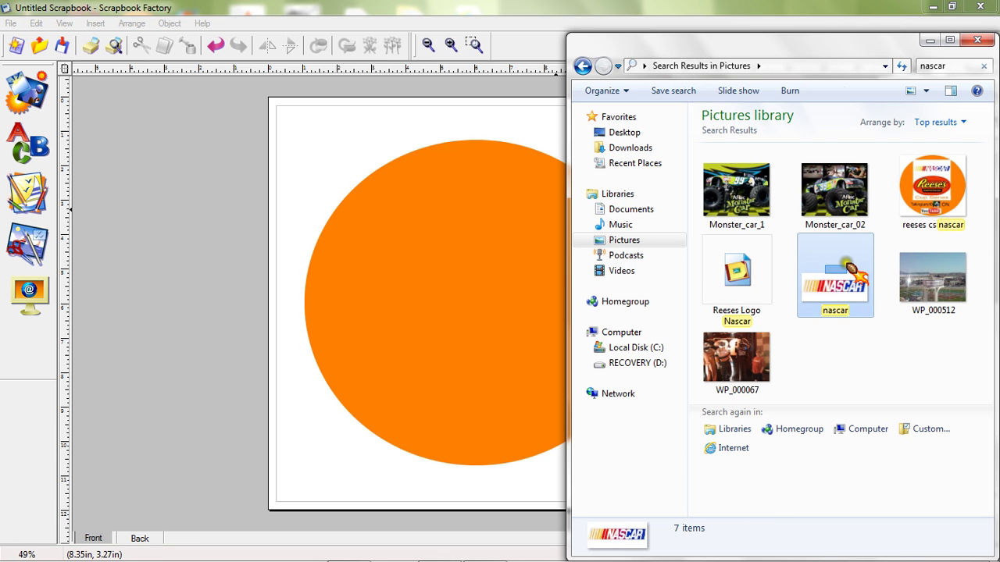
pyautogui.click(819, 275)
pyautogui.moveTo(834, 283); pyautogui.dragTo(480, 314)
pyautogui.moveTo(867, 313); pyautogui.dragTo(479, 301)
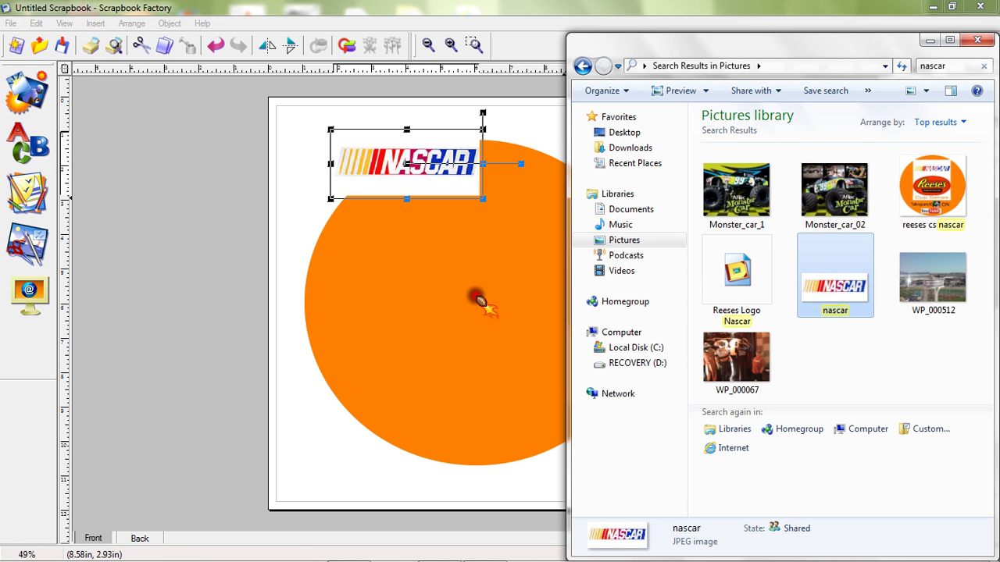
# Search the Pictures library for the reeses images, insert the oval reeses JPEG onto the page, and minimize the file window.
pyautogui.click(948, 66)
pyautogui.write('r')
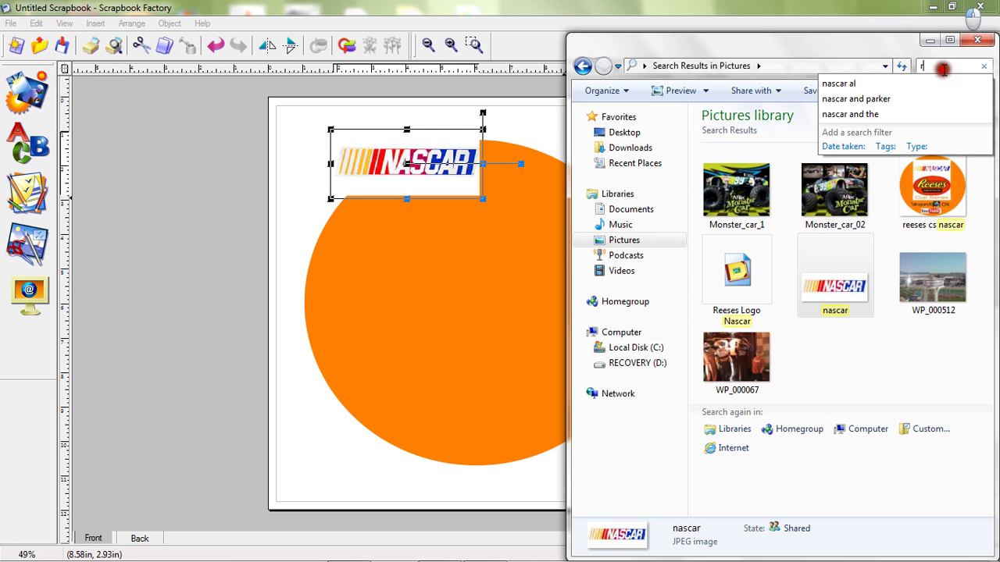
pyautogui.write('eeses')
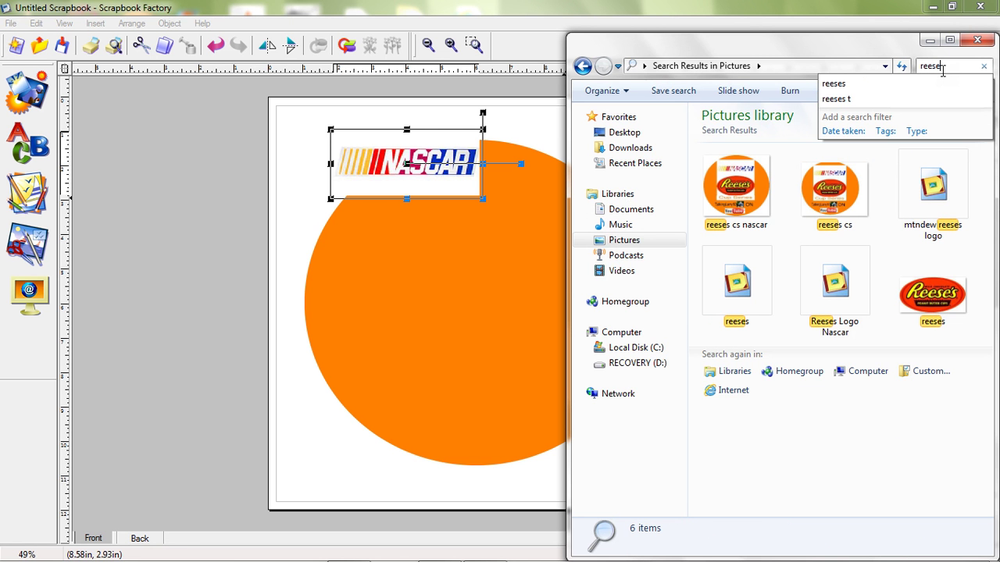
pyautogui.click(933, 293)
pyautogui.click(886, 283)
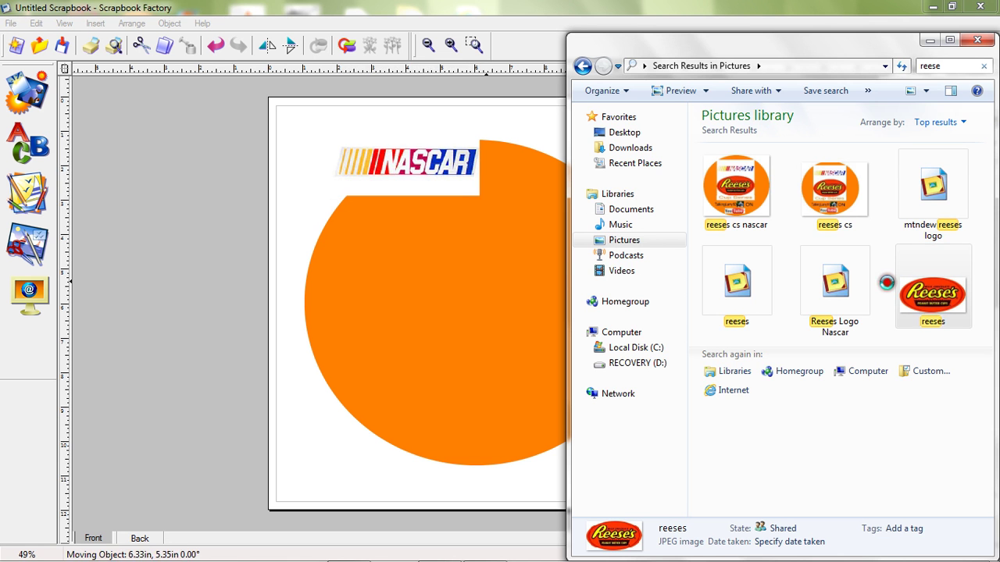
pyautogui.moveTo(887, 282); pyautogui.dragTo(488, 286)
pyautogui.click(929, 40)
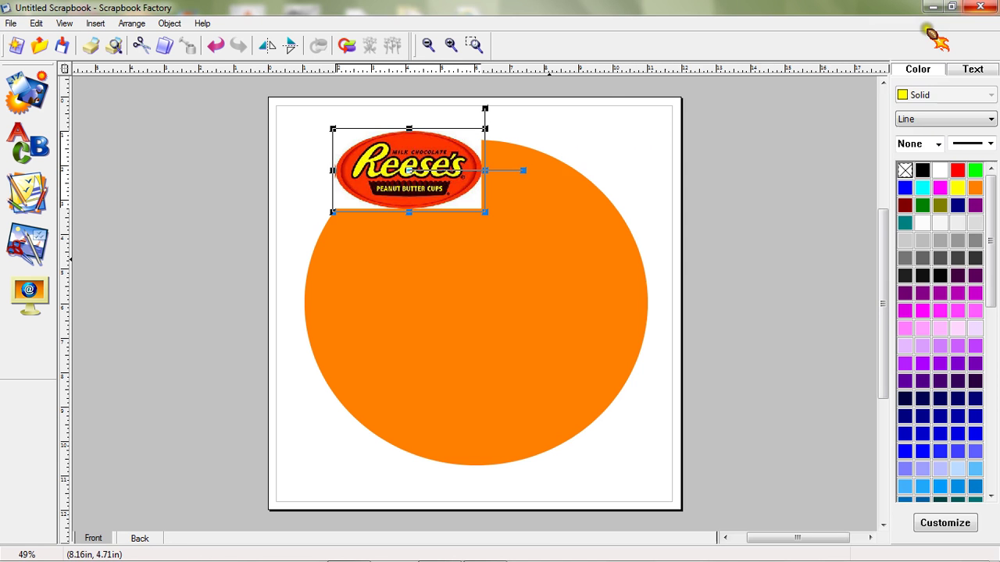
# Park the Reese's logo beside the page, and position and enlarge the NASCAR logo in the upper part of the orange circle.
pyautogui.moveTo(434, 163); pyautogui.dragTo(199, 234)
pyautogui.moveTo(340, 150); pyautogui.dragTo(376, 209)
pyautogui.moveTo(551, 208)
pyautogui.mouseDown()
pyautogui.moveTo(539, 208)
pyautogui.moveTo(556, 209)
pyautogui.mouseUp()
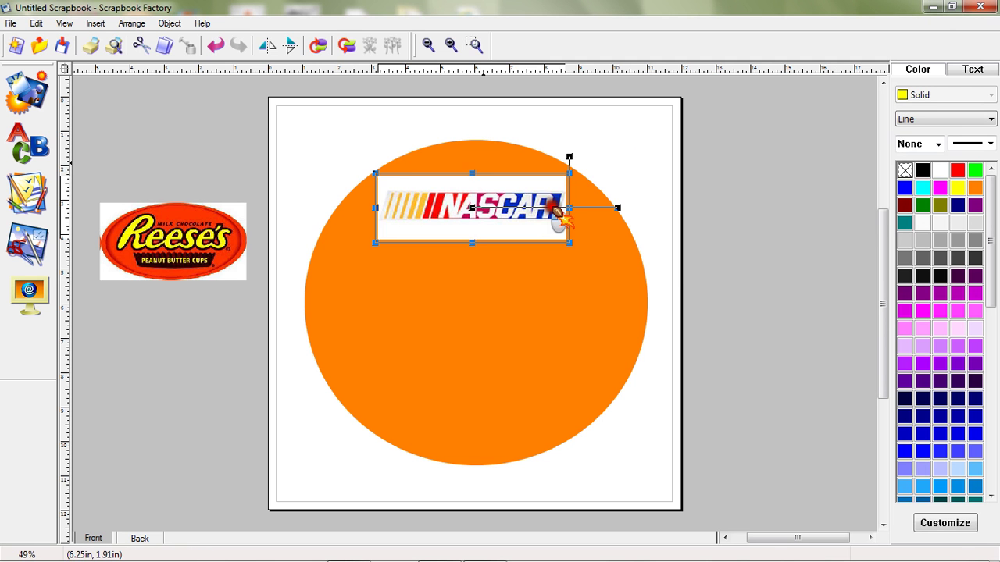
pyautogui.moveTo(471, 173); pyautogui.dragTo(482, 162)
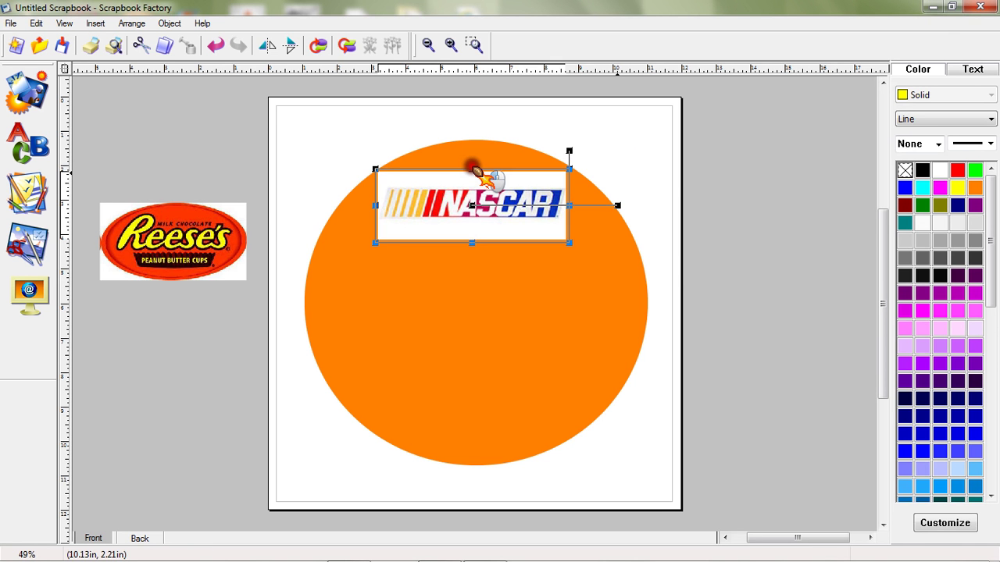
pyautogui.click(588, 170)
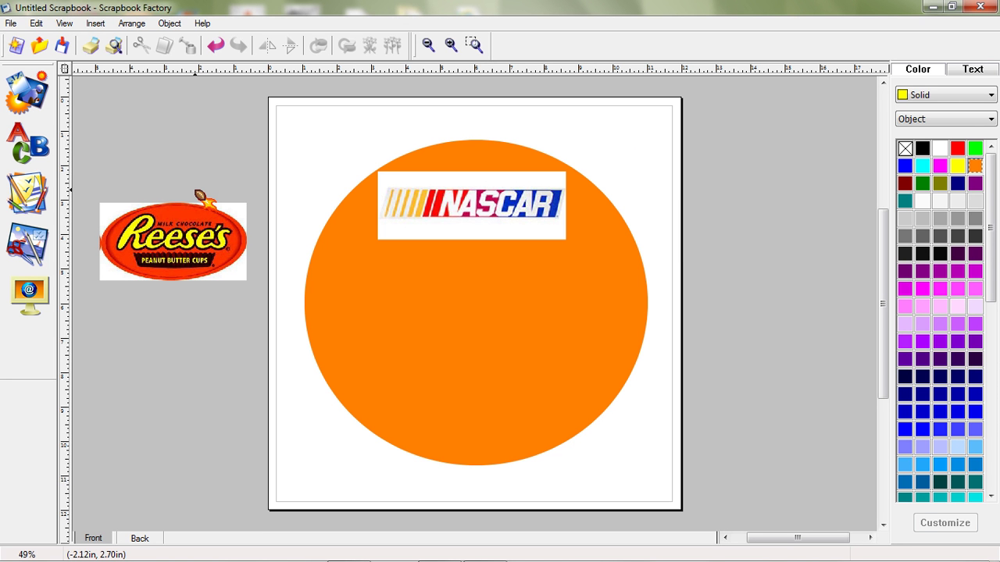
# Move the Reese's logo directly beneath the NASCAR logo and widen it to match the NASCAR logo's width.
pyautogui.click(182, 222)
pyautogui.moveTo(182, 222); pyautogui.dragTo(375, 278)
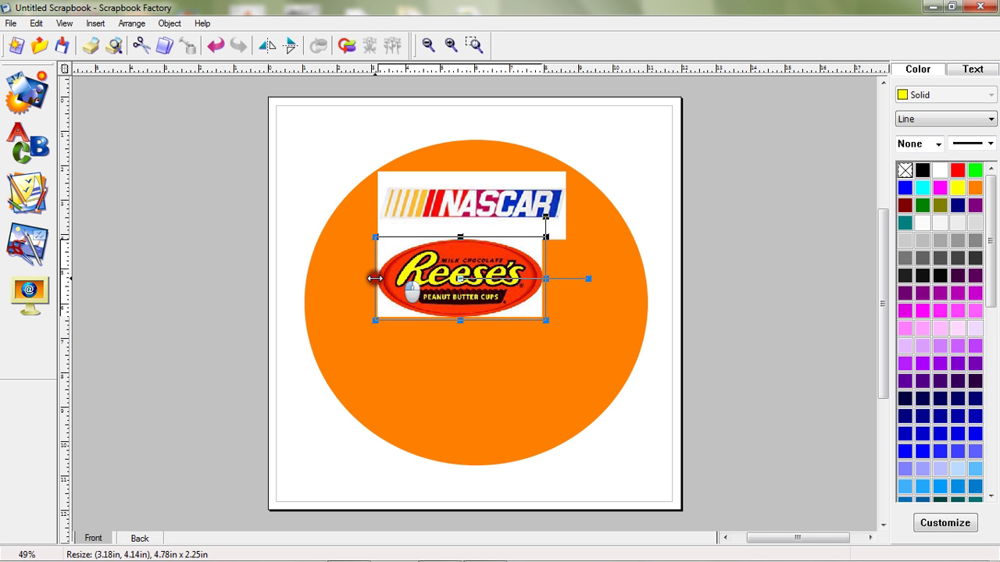
pyautogui.click(375, 278)
pyautogui.click(560, 279)
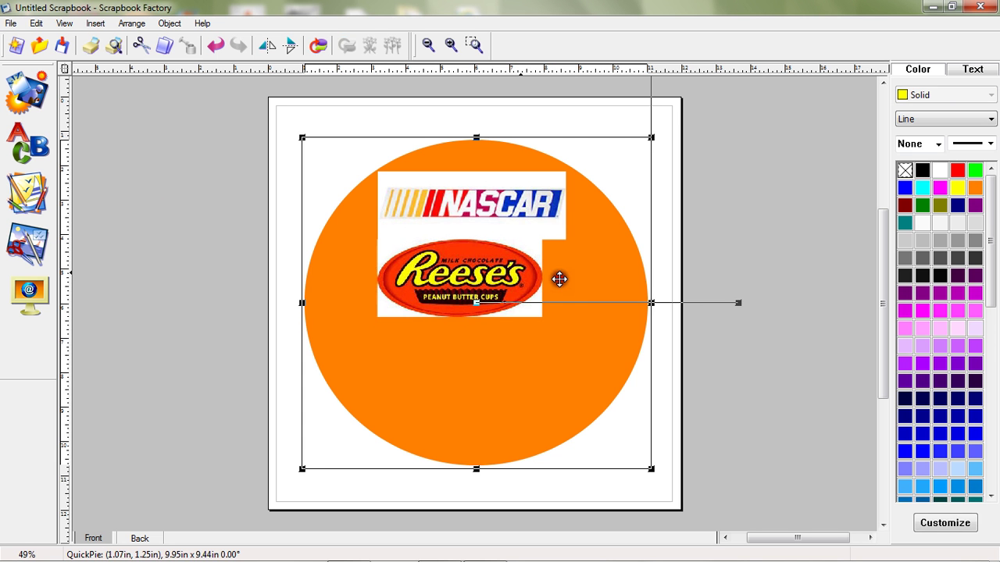
pyautogui.click(520, 273)
pyautogui.moveTo(520, 271); pyautogui.dragTo(556, 278)
pyautogui.click(673, 280)
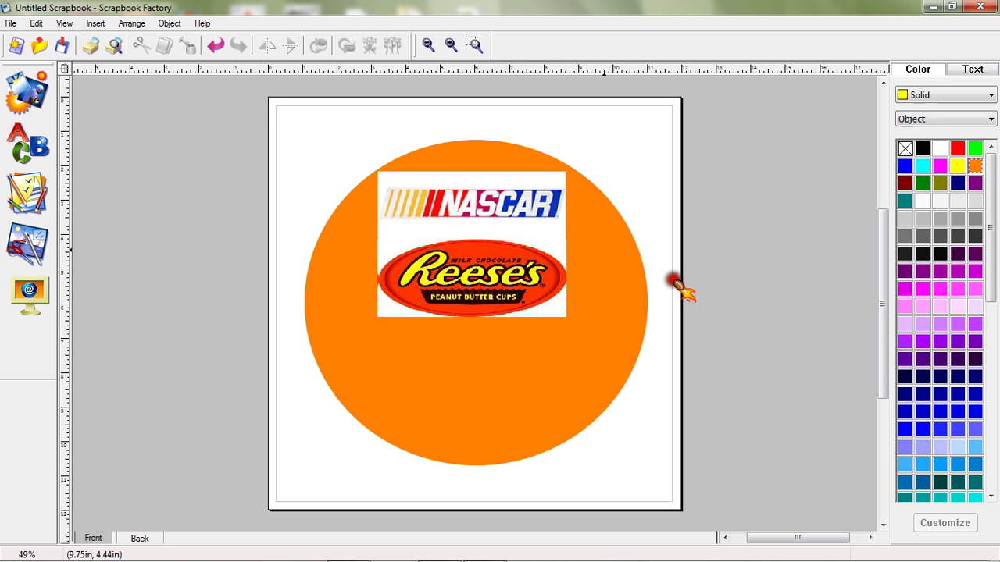
# Fine-tune the Reese's logo's width to about 5.47 in so its right edge lines up with the NASCAR logo.
pyautogui.click(550, 250)
pyautogui.moveTo(570, 278); pyautogui.dragTo(577, 278)
pyautogui.click(794, 275)
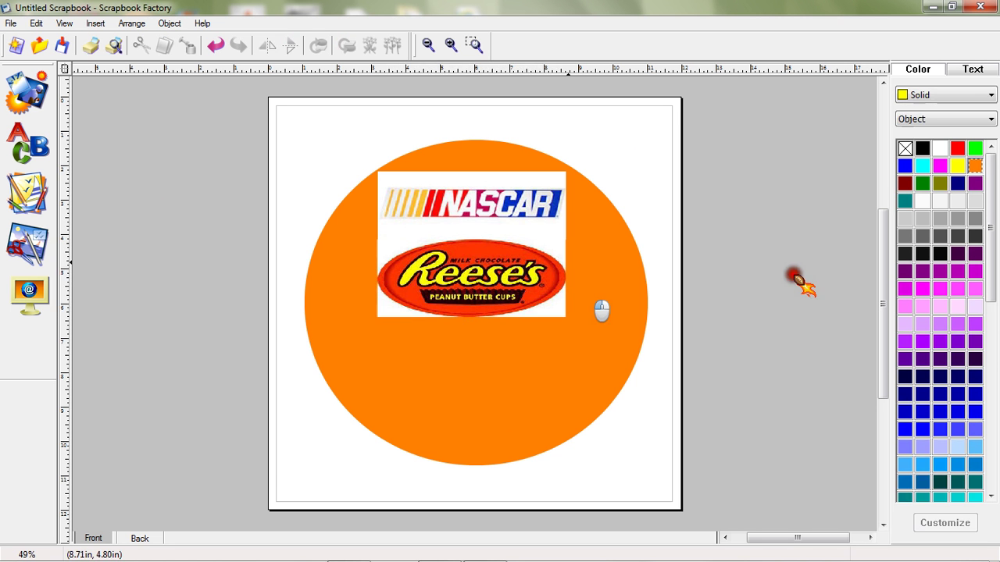
pyautogui.click(553, 260)
pyautogui.moveTo(553, 260); pyautogui.dragTo(571, 275)
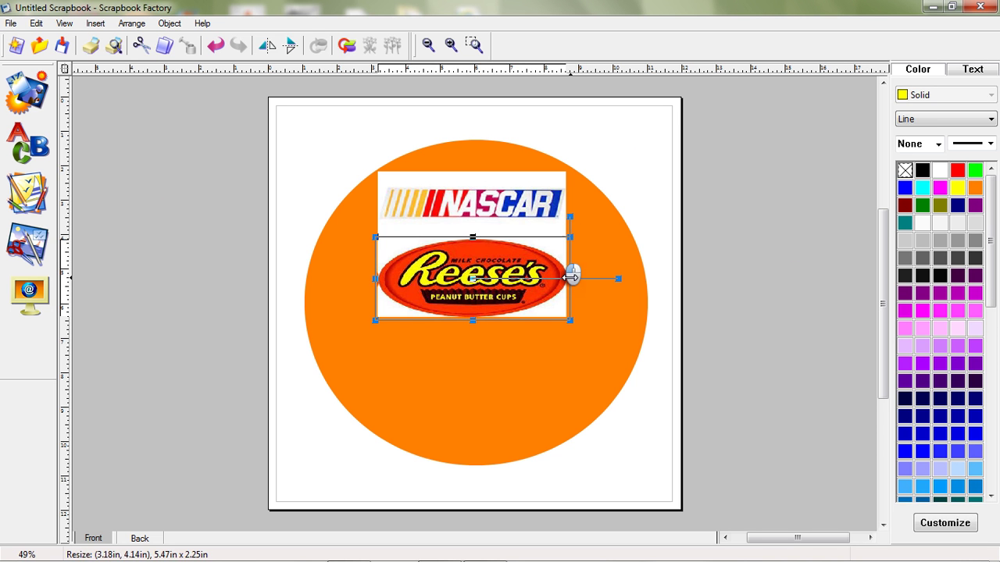
pyautogui.click(797, 293)
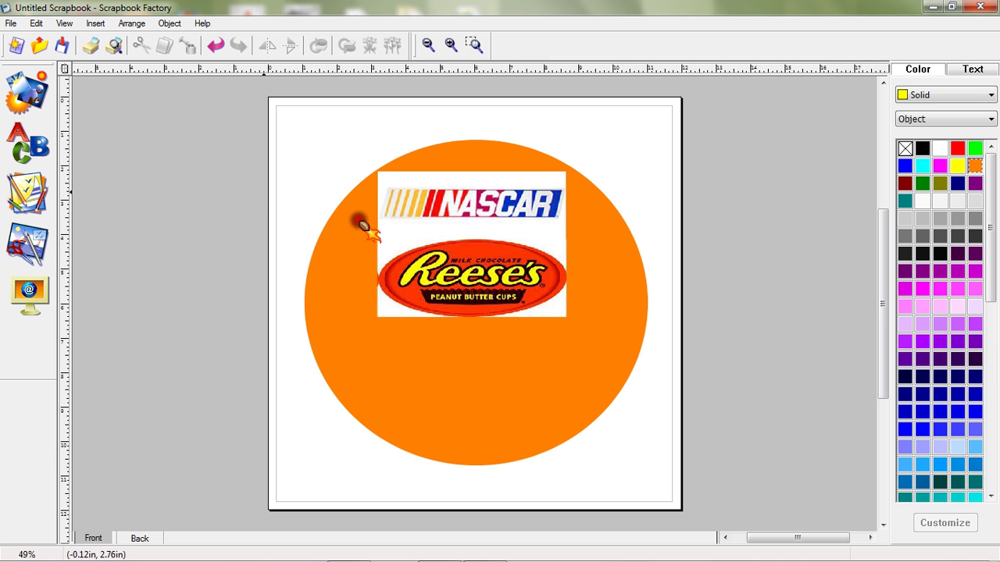
# Stretch the Reese's logo slightly downward to make it taller.
pyautogui.click(429, 265)
pyautogui.moveTo(473, 320); pyautogui.dragTo(468, 332)
pyautogui.click(724, 340)
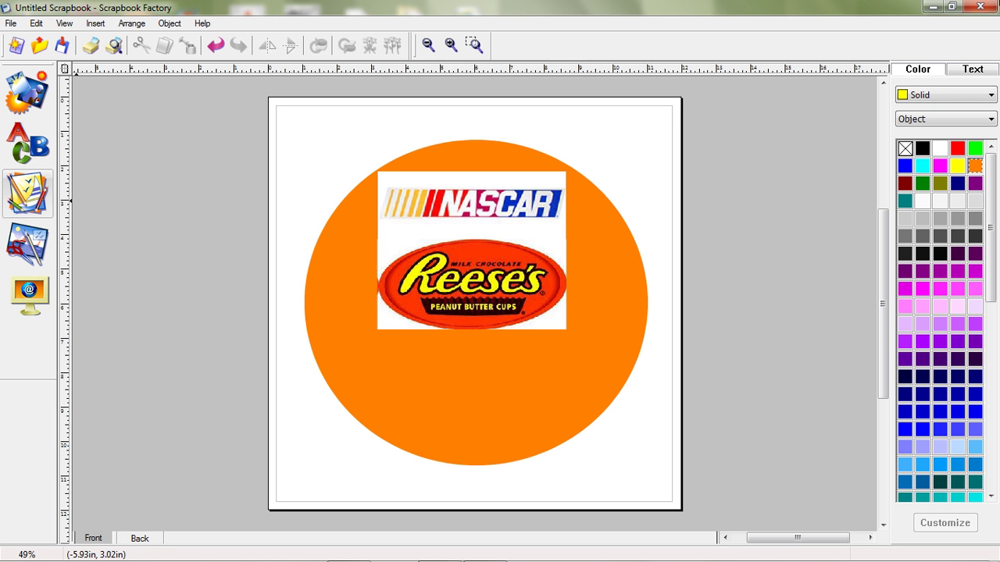
# Draw a rectangle about 5.5 by 0.76 in, fill it white, and align it directly below the Reese's logo.
pyautogui.click(27, 193)
pyautogui.click(85, 198)
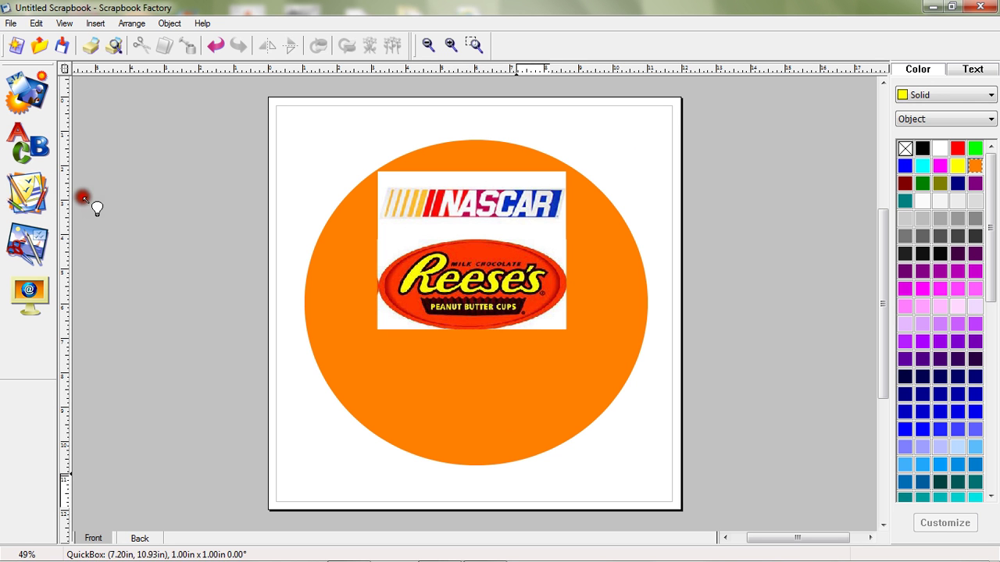
pyautogui.moveTo(380, 333); pyautogui.dragTo(571, 360)
pyautogui.click(940, 149)
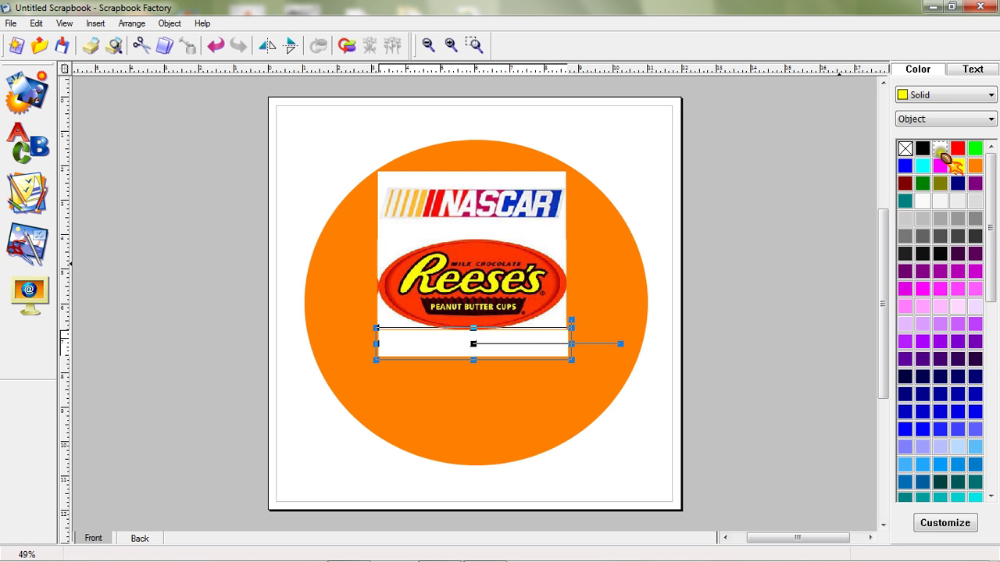
pyautogui.click(738, 189)
pyautogui.moveTo(491, 343); pyautogui.dragTo(488, 341)
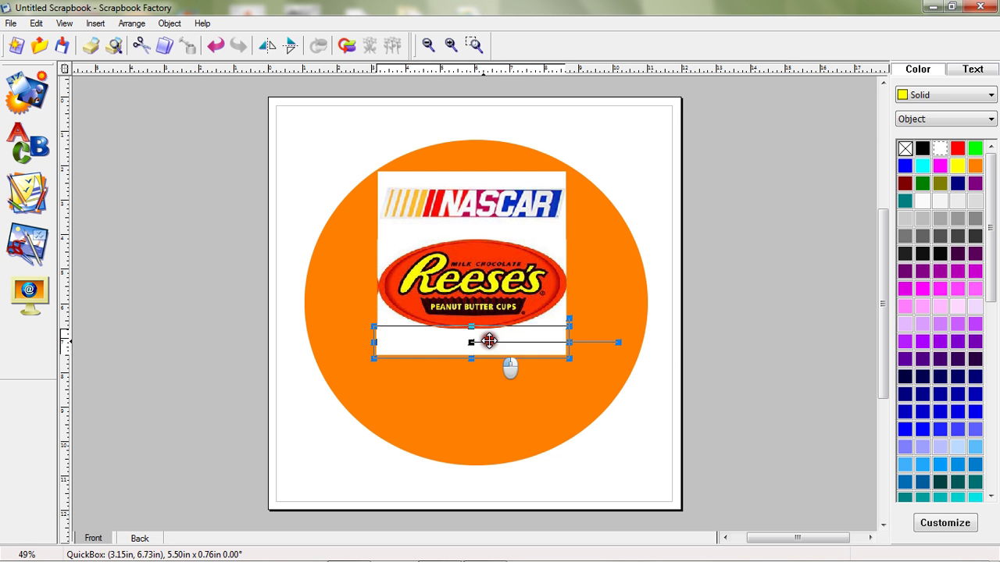
pyautogui.click(678, 346)
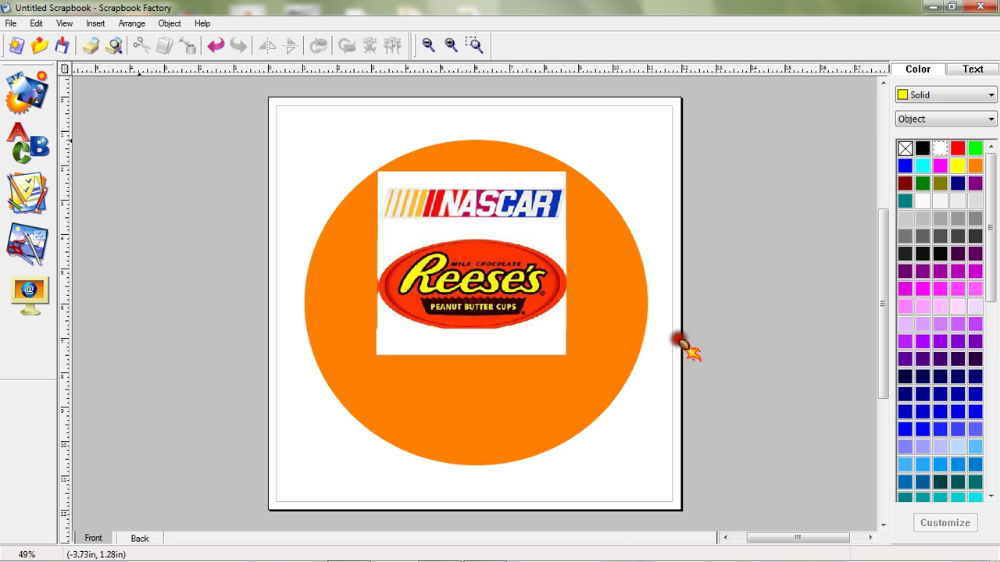
pyautogui.click(28, 143)
pyautogui.click(37, 148)
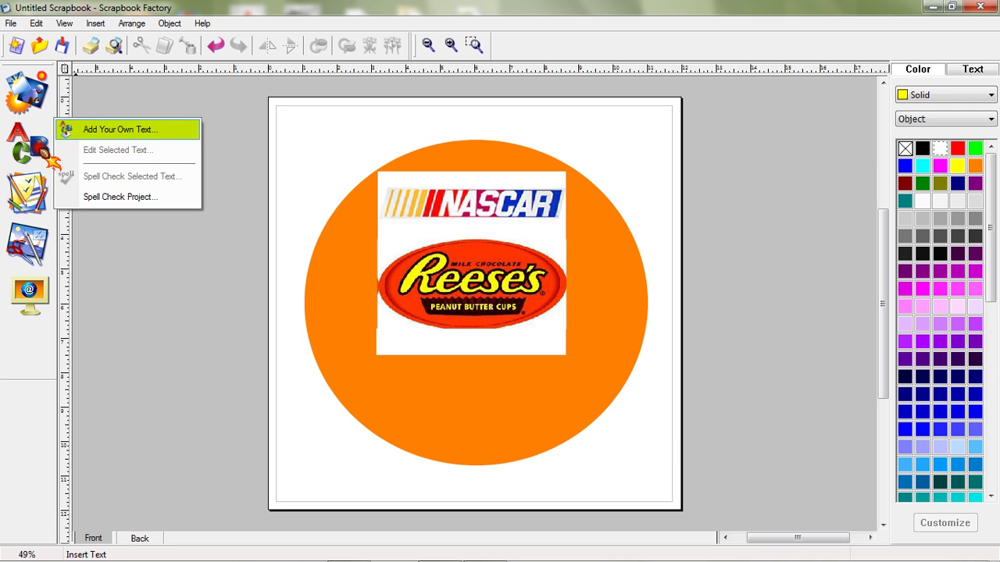
pyautogui.click(78, 131)
pyautogui.write('C')
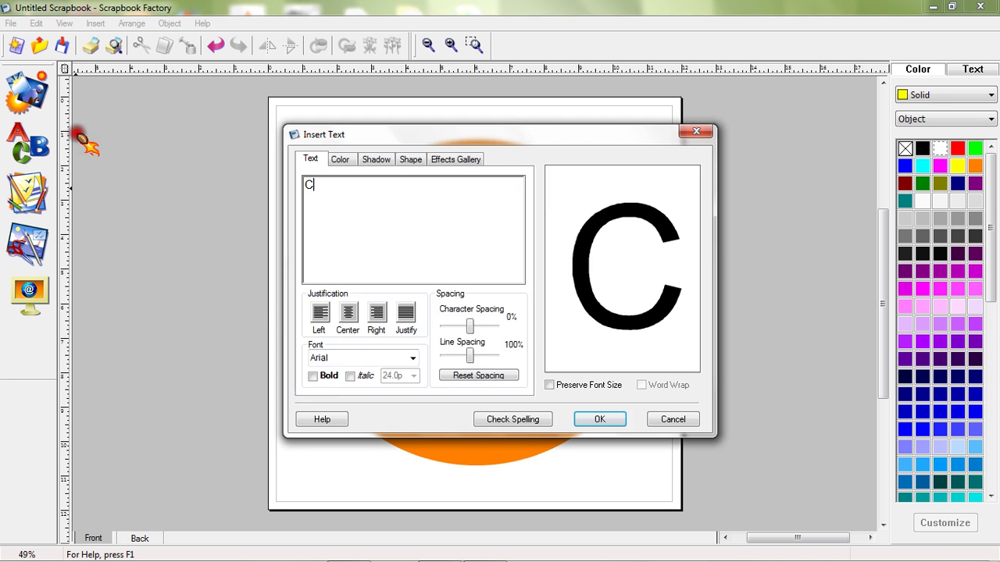
pyautogui.click(790, 268)
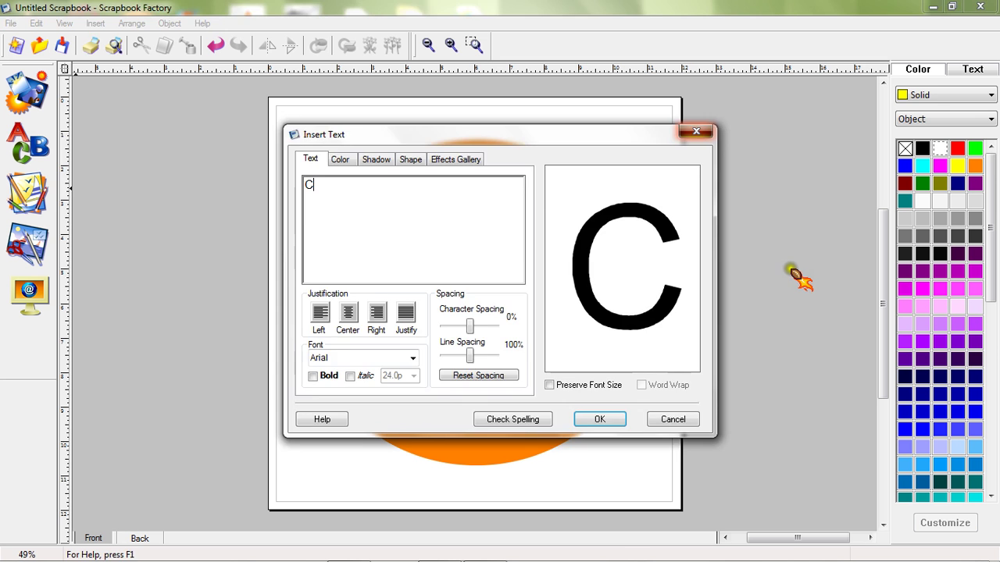
pyautogui.click(696, 131)
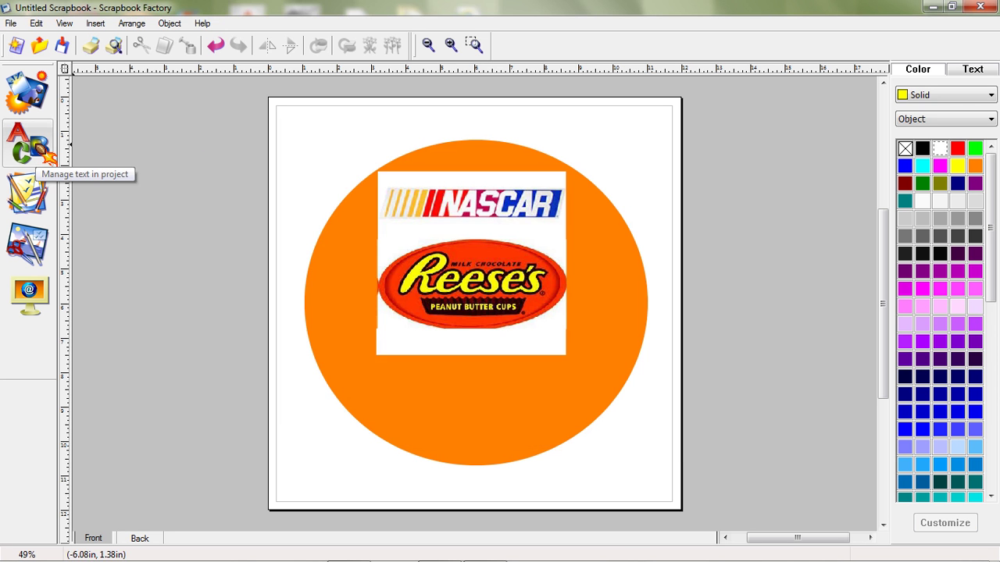
# Insert a new text object reading "Cup Series" in Arial.
pyautogui.click(38, 153)
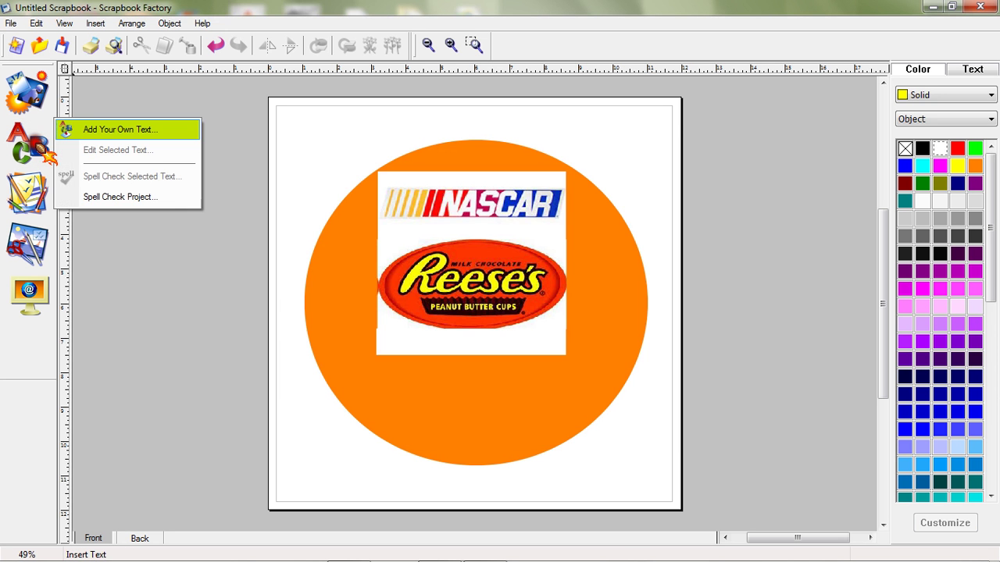
pyautogui.click(120, 129)
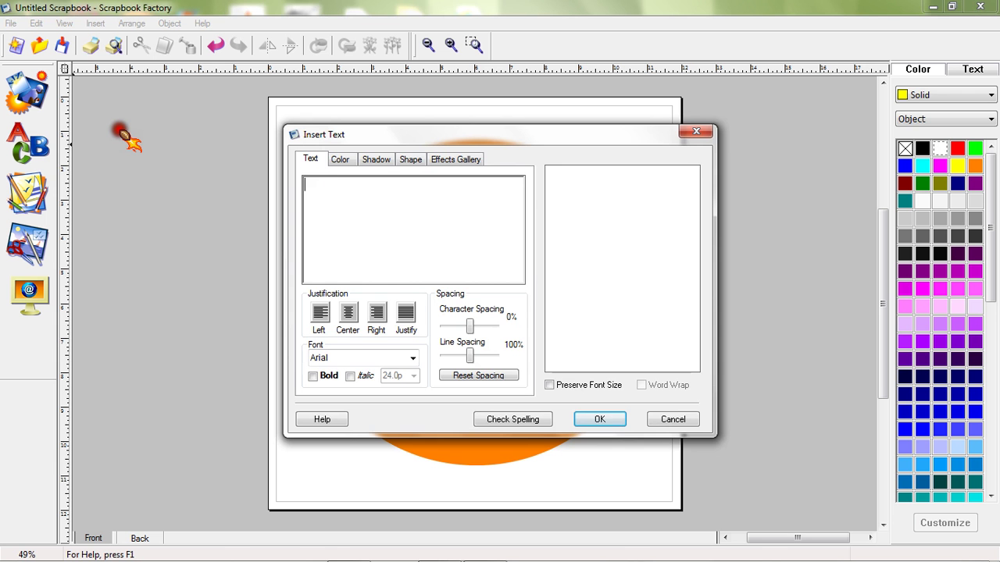
pyautogui.write('Sup S')
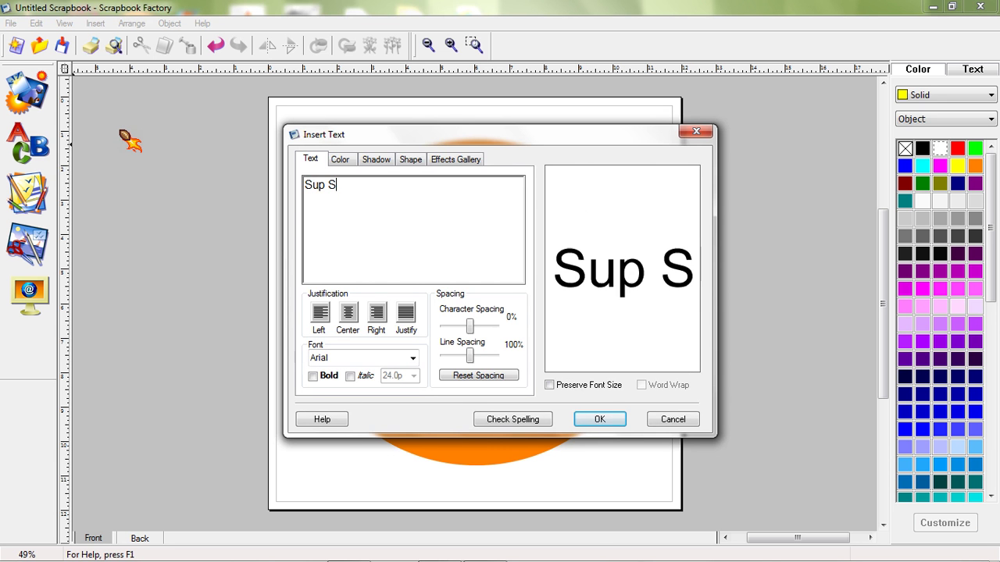
pyautogui.press('BackSpace')
pyautogui.press('BackSpace')
pyautogui.press('BackSpace')
pyautogui.press('BackSpace')
pyautogui.press('BackSpace')
pyautogui.write('C')
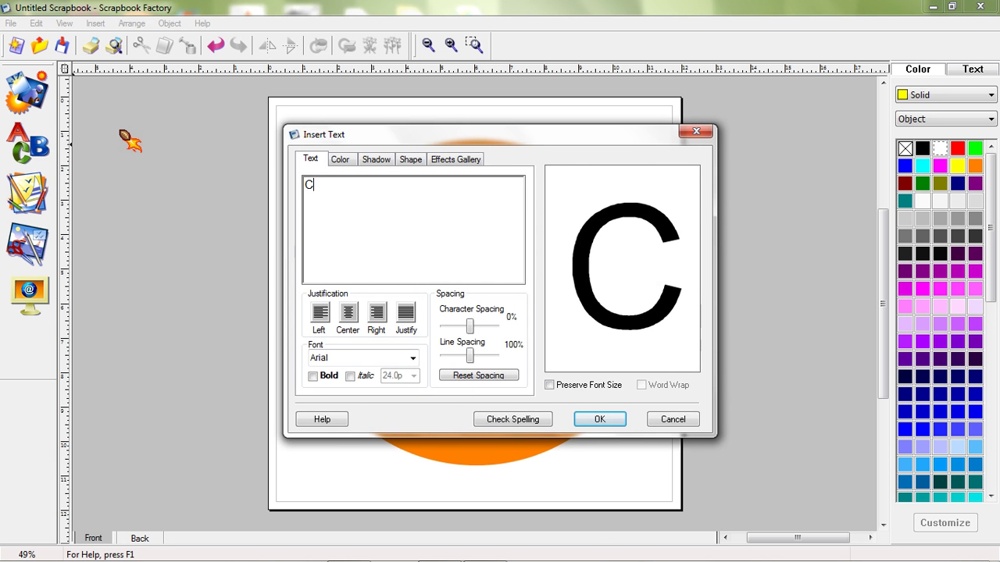
pyautogui.write('up Serie')
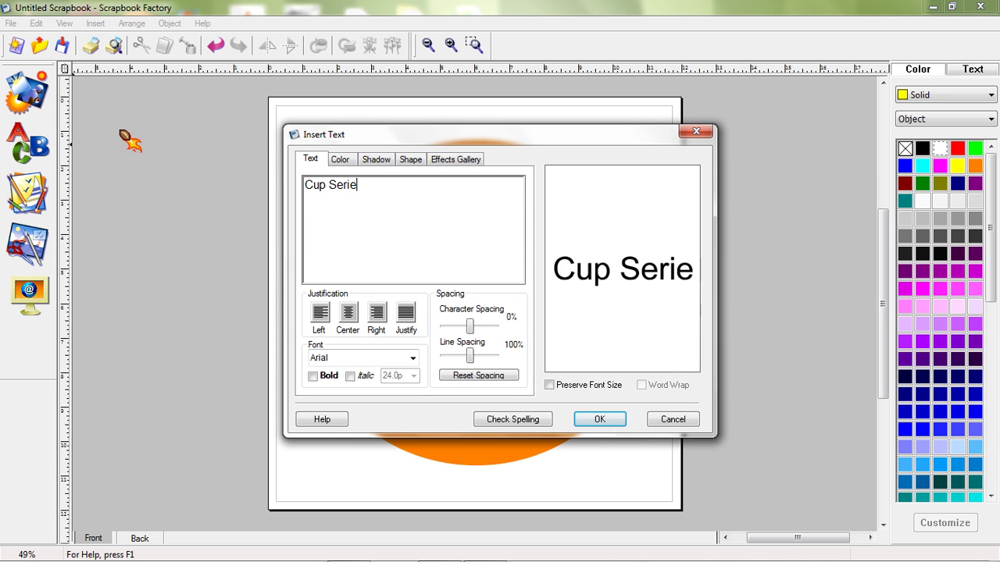
pyautogui.write('s')
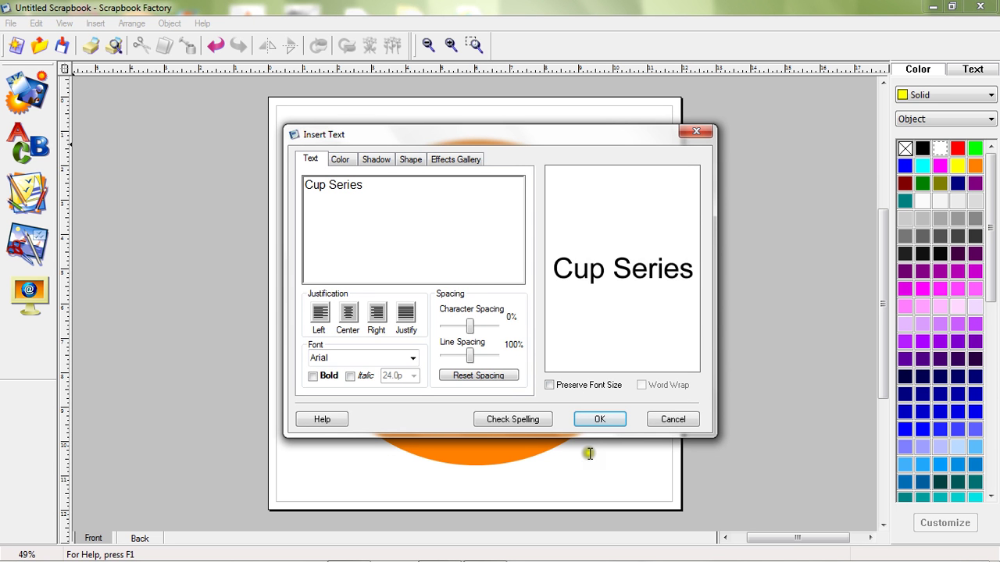
pyautogui.click(599, 418)
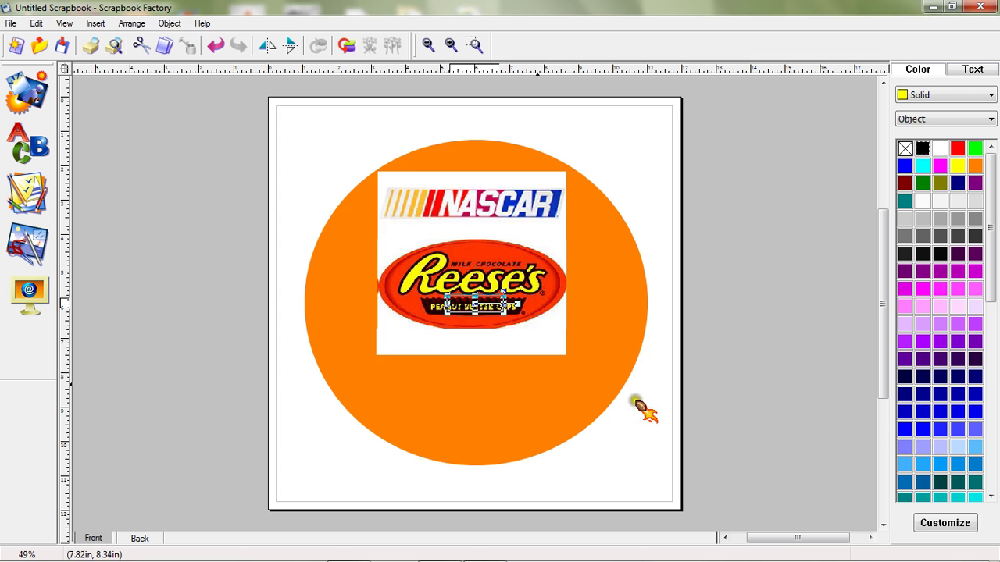
# Fit the "Cup Series" text inside the white box beneath the Reese's logo, about 4.71 in wide, and color it orange.
pyautogui.click(523, 365)
pyautogui.moveTo(483, 304); pyautogui.dragTo(531, 338)
pyautogui.moveTo(403, 342); pyautogui.dragTo(387, 345)
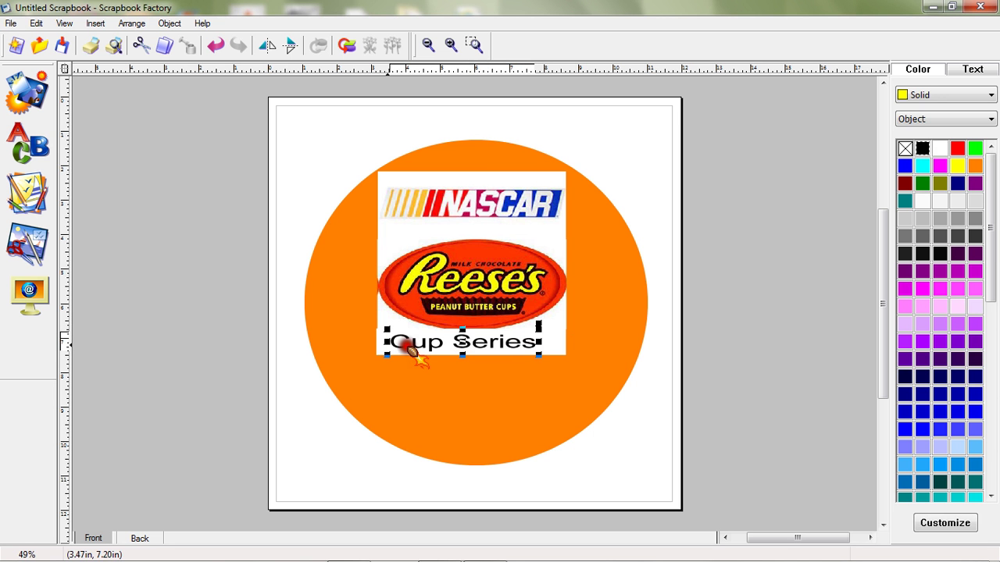
pyautogui.click(389, 347)
pyautogui.moveTo(538, 341); pyautogui.dragTo(553, 342)
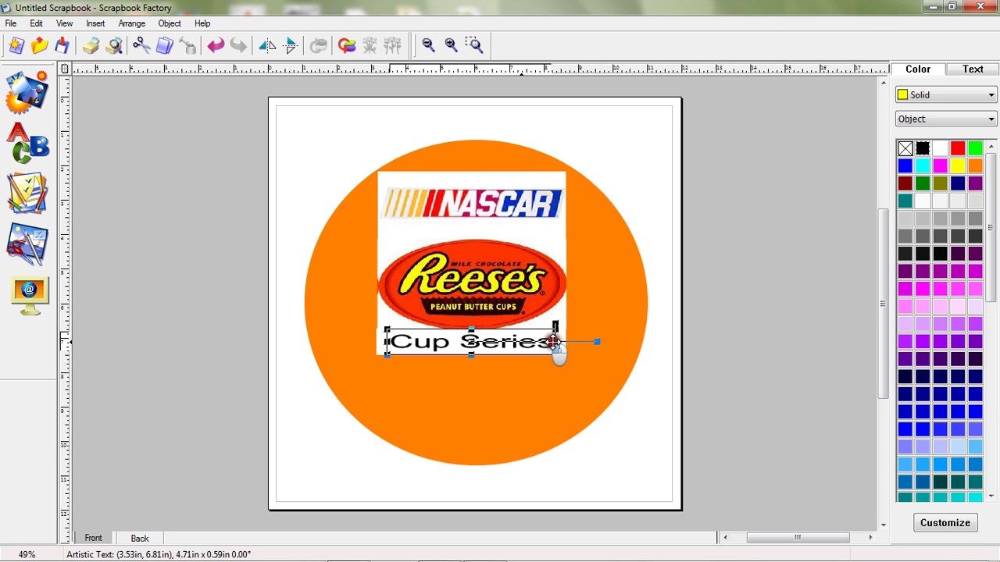
pyautogui.moveTo(471, 329); pyautogui.dragTo(472, 327)
pyautogui.click(482, 342)
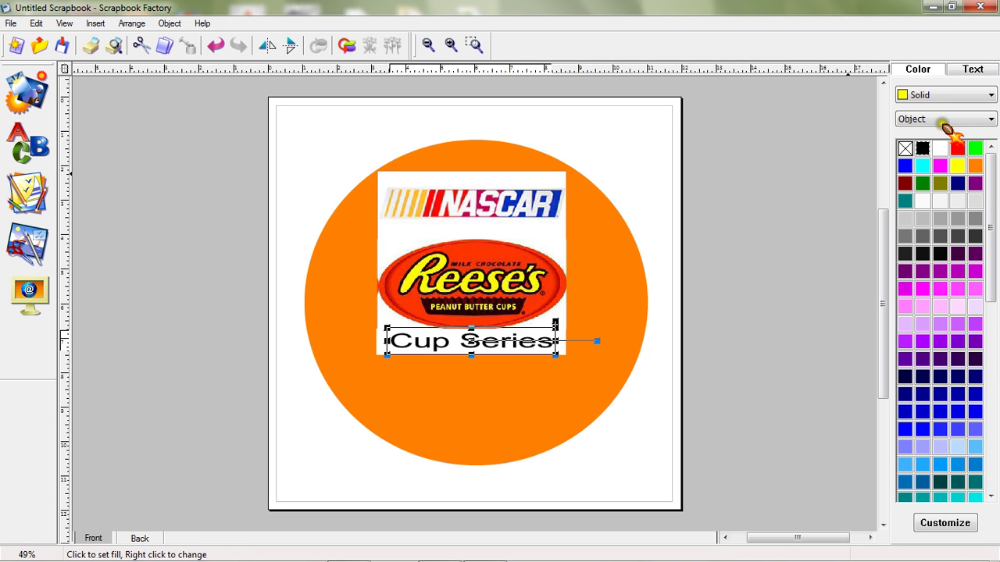
pyautogui.click(974, 165)
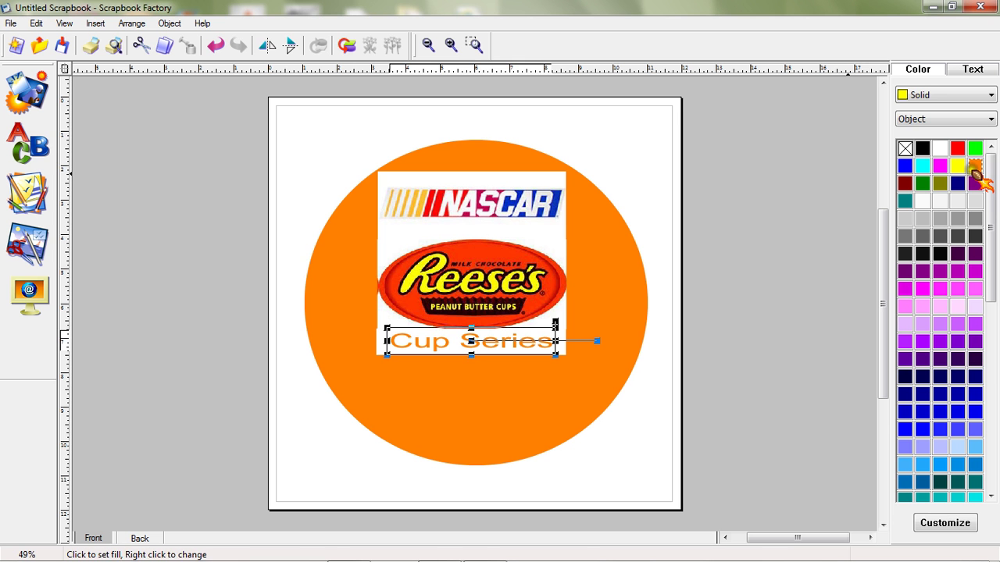
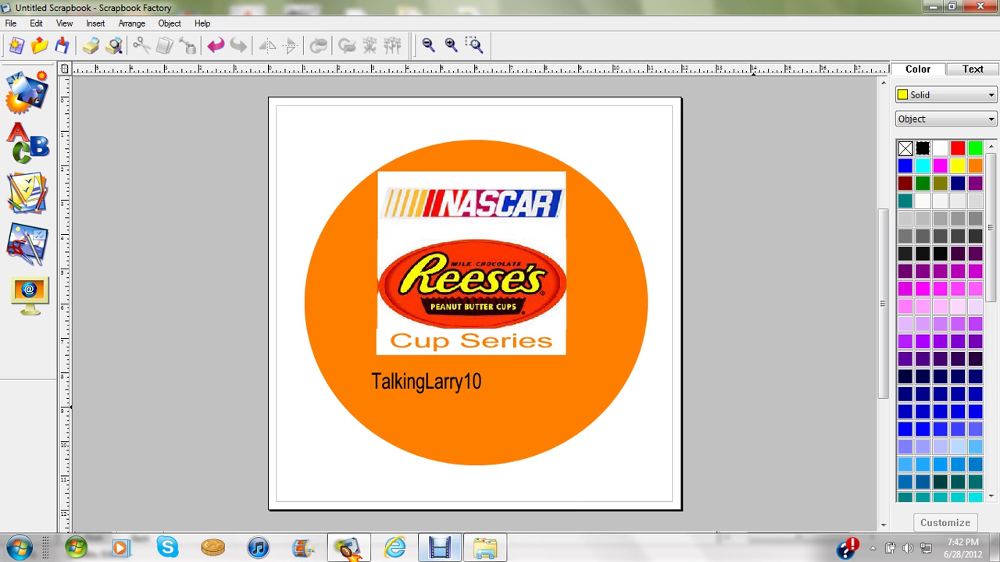
# Search the Pictures library for "talking" and add the 2173-1-talking-larry-the-bird picture to the page.
pyautogui.moveTo(471, 553)
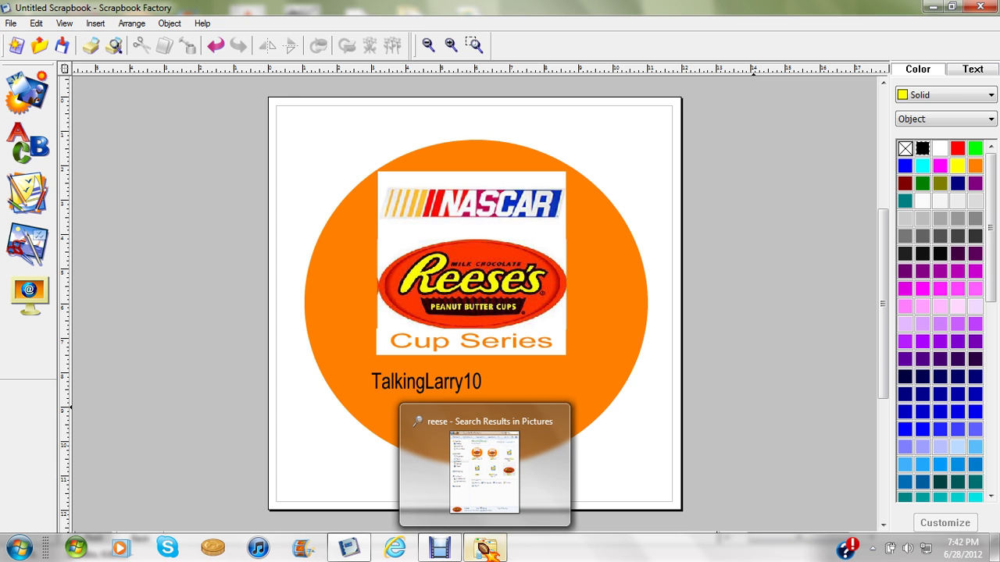
pyautogui.click(352, 547)
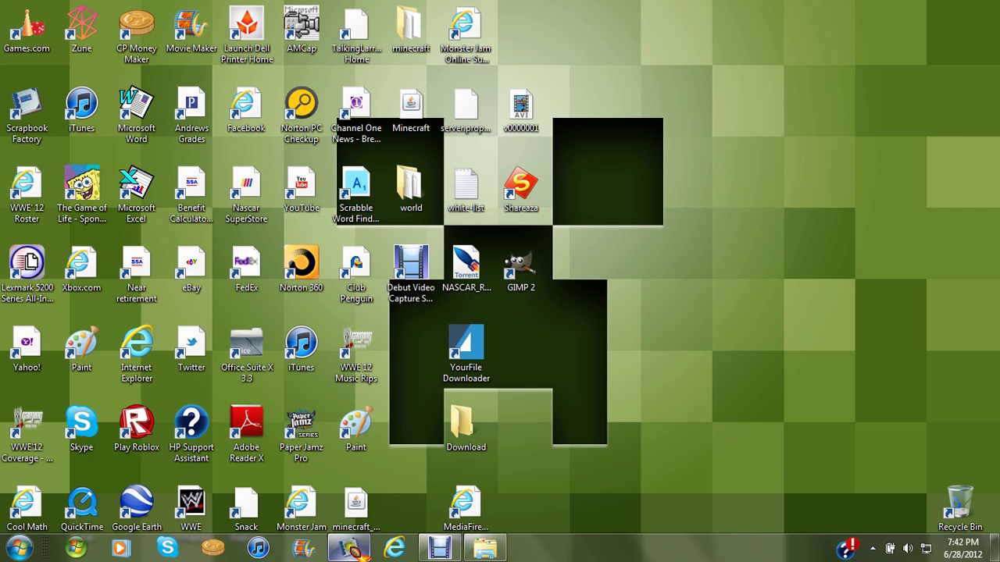
pyautogui.click(352, 547)
pyautogui.click(503, 550)
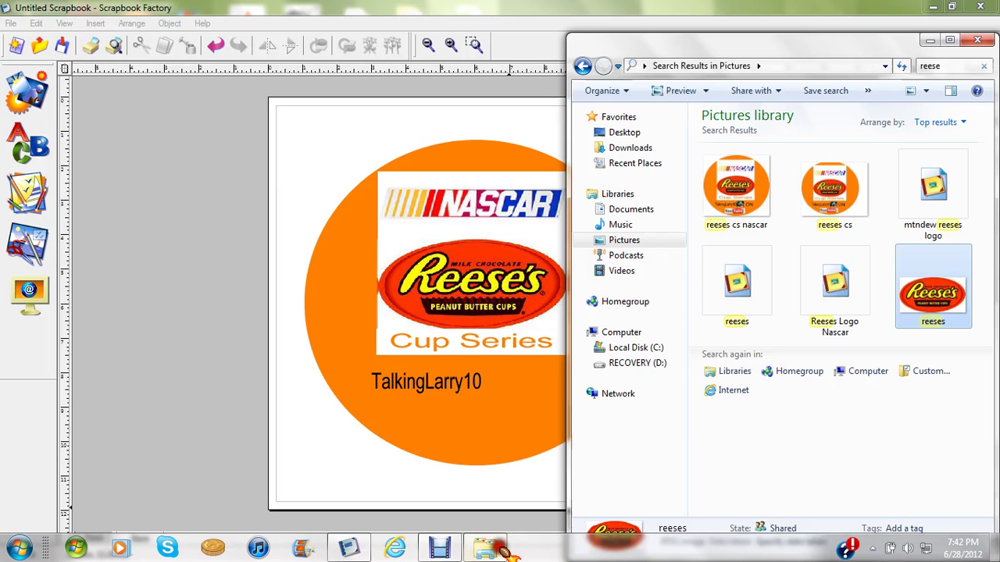
pyautogui.click(943, 67)
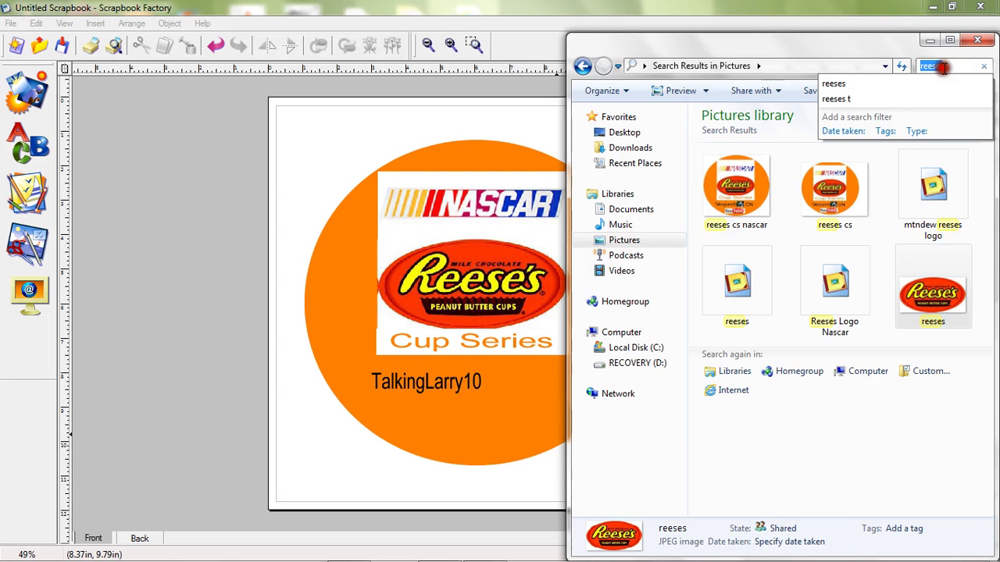
pyautogui.write('talking')
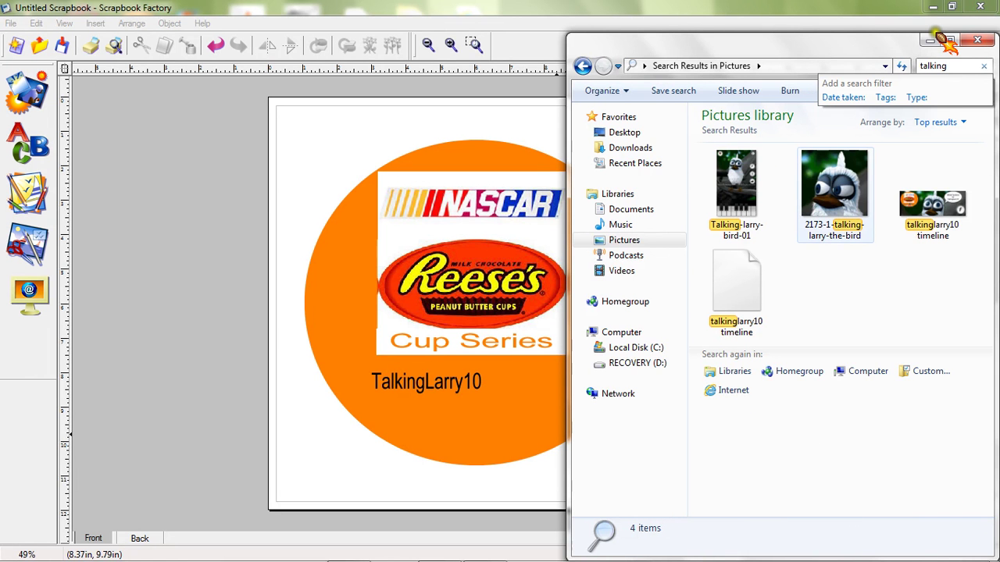
pyautogui.click(838, 200)
pyautogui.moveTo(834, 195); pyautogui.dragTo(491, 307)
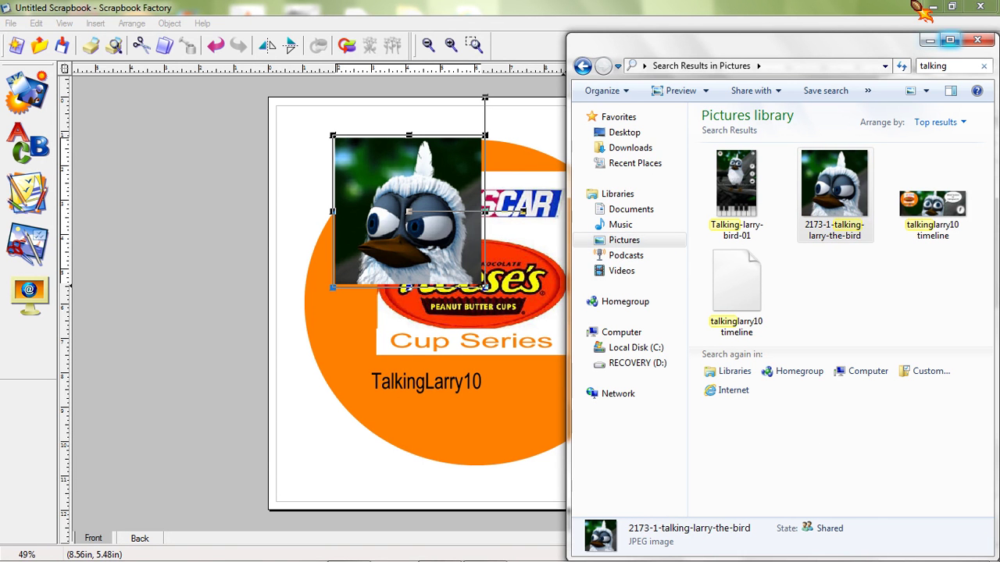
# Search the Pictures library for "you", add the YouTube logo to the page, and set it beside the upper part of the circle.
pyautogui.click(959, 68)
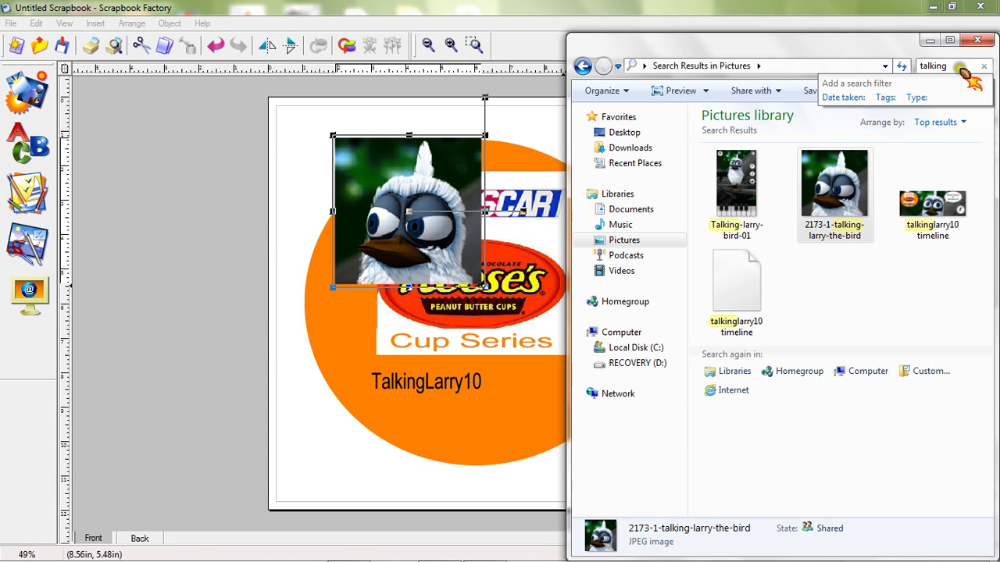
pyautogui.doubleClick(945, 68)
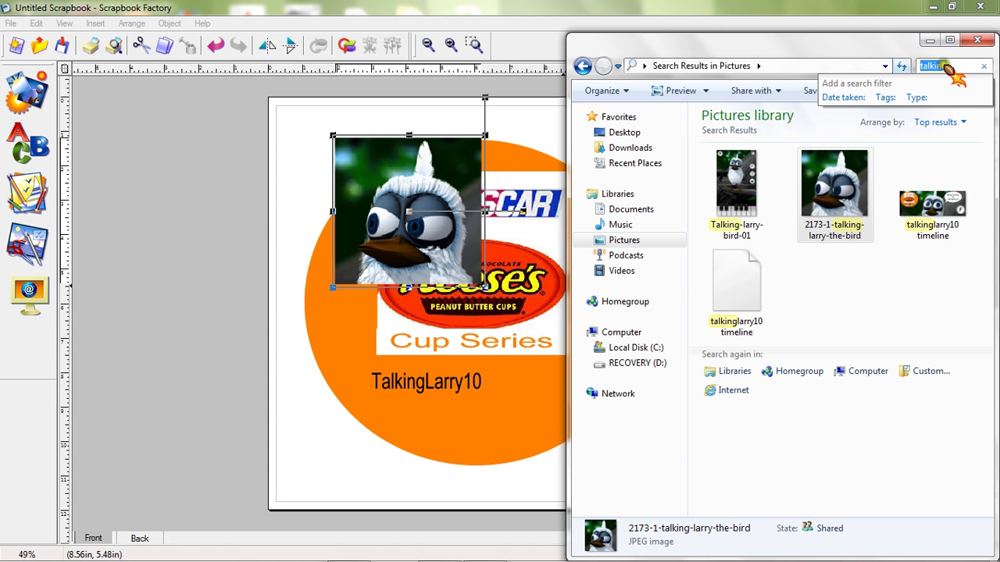
pyautogui.write('you')
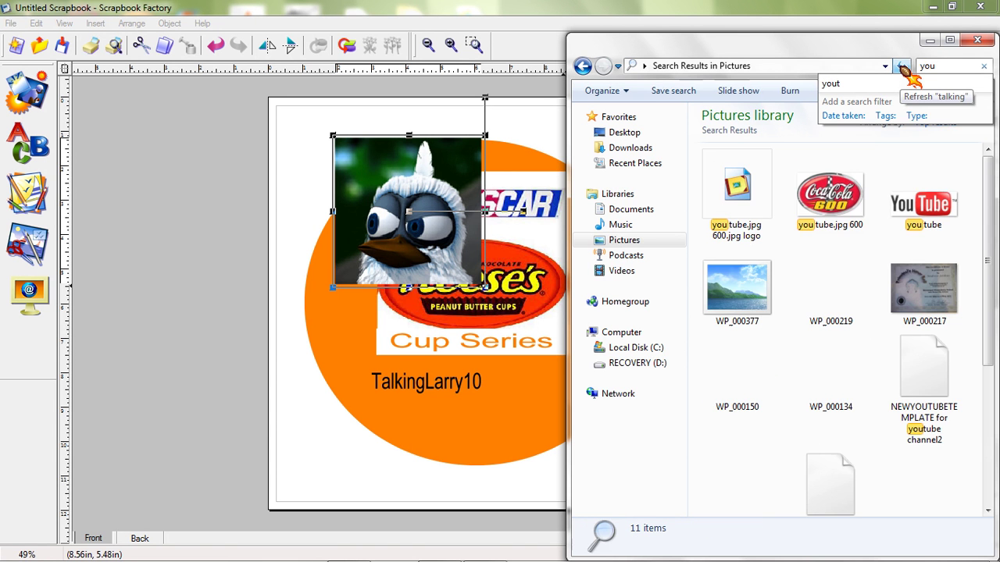
pyautogui.moveTo(924, 203); pyautogui.dragTo(888, 200)
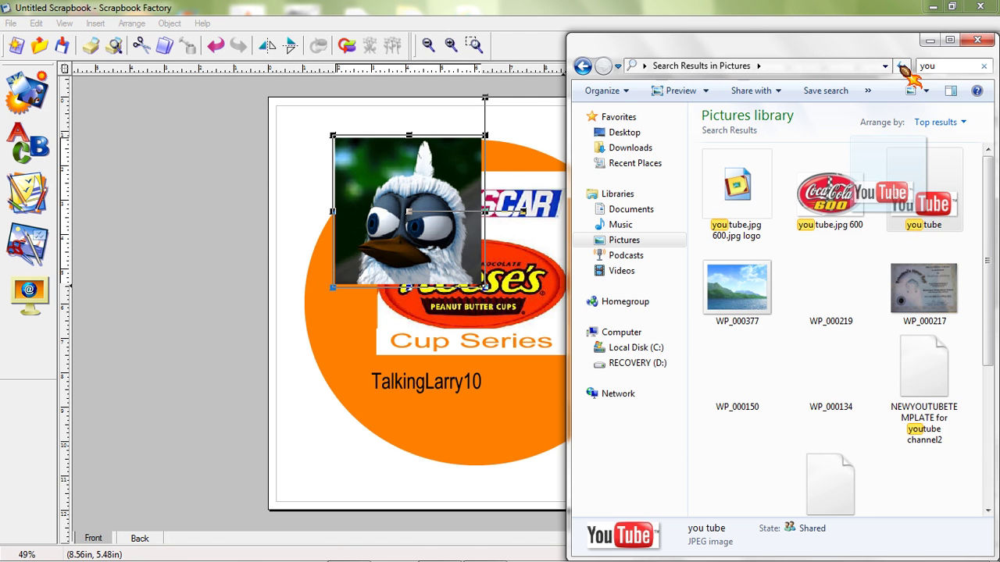
pyautogui.moveTo(906, 72); pyautogui.dragTo(413, 156)
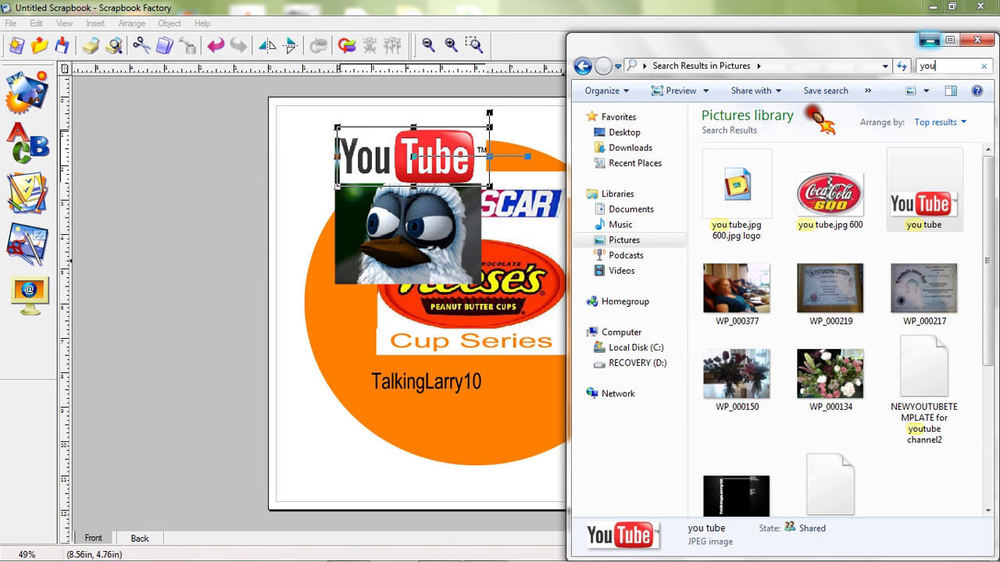
pyautogui.click(928, 40)
pyautogui.moveTo(426, 156); pyautogui.dragTo(311, 161)
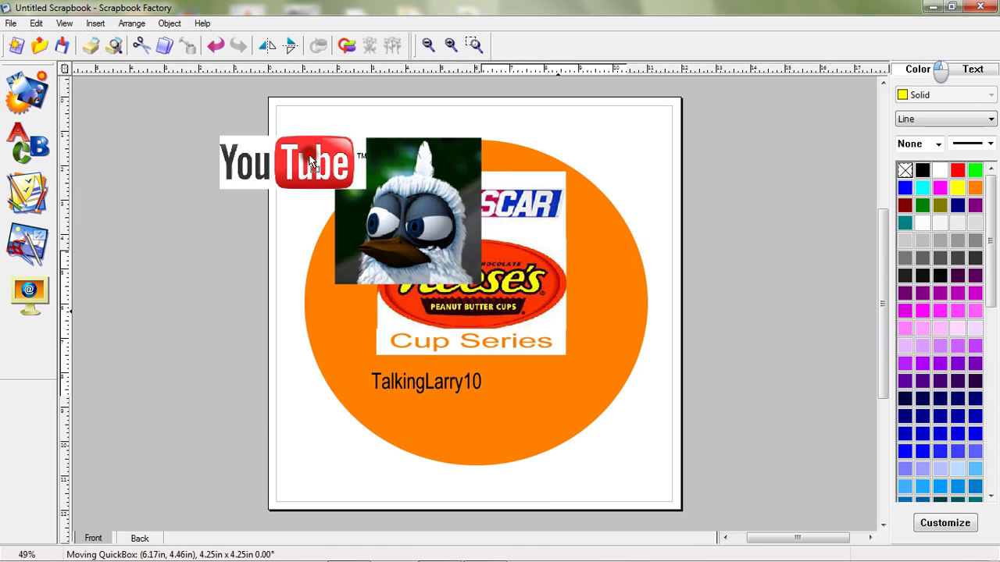
# Shrink the bird picture to about 1.19 by 0.79 in and place it just after the channel-name text.
pyautogui.moveTo(419, 209); pyautogui.dragTo(572, 322)
pyautogui.moveTo(564, 403); pyautogui.dragTo(564, 327)
pyautogui.moveTo(640, 289); pyautogui.dragTo(566, 289)
pyautogui.moveTo(526, 251); pyautogui.dragTo(538, 306)
pyautogui.moveTo(521, 317); pyautogui.dragTo(516, 395)
pyautogui.moveTo(538, 379); pyautogui.dragTo(531, 383)
pyautogui.click(743, 330)
# Insert the text "ON", enlarge it to about 1.78 by 0.95 in, and place it beneath the channel-name text.
pyautogui.click(27, 141)
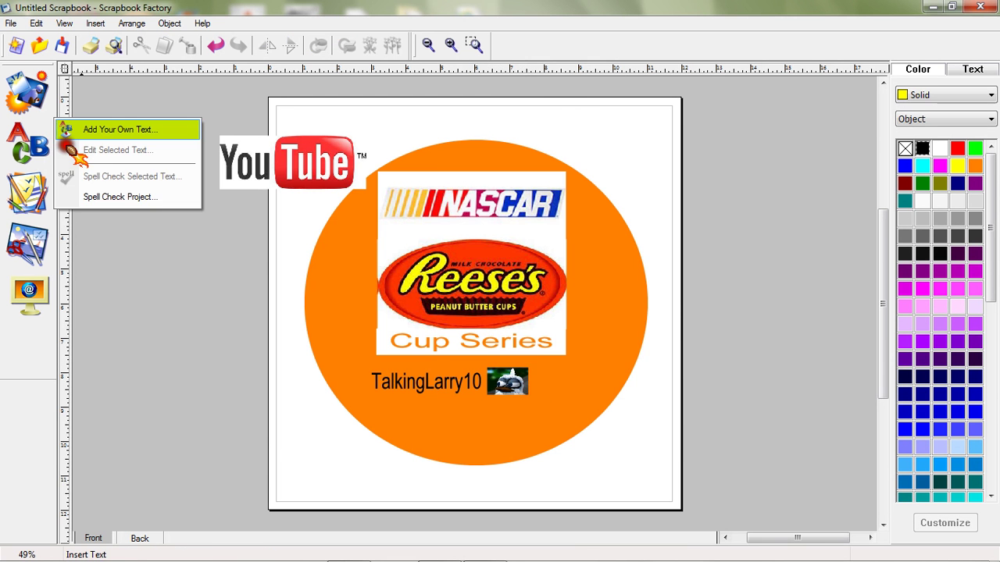
pyautogui.click(70, 131)
pyautogui.write('ON')
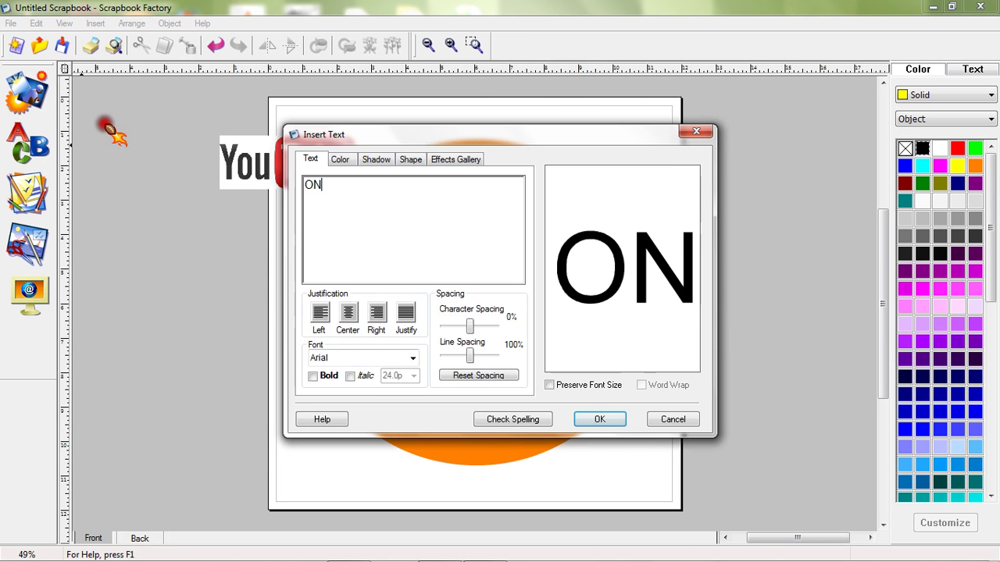
pyautogui.press('Return')
pyautogui.moveTo(475, 304); pyautogui.dragTo(511, 412)
pyautogui.moveTo(511, 410); pyautogui.dragTo(474, 393)
pyautogui.click(242, 266)
# Move the YouTube logo beneath the "ON" text and resize it to fit within the circle's lower part.
pyautogui.moveTo(317, 156); pyautogui.dragTo(470, 425)
pyautogui.moveTo(529, 435); pyautogui.dragTo(567, 455)
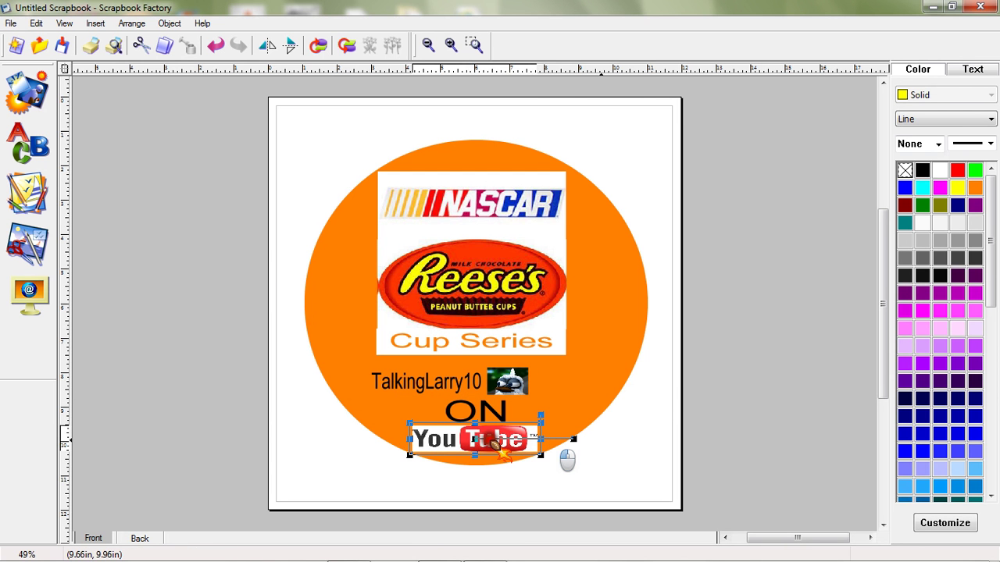
pyautogui.click(690, 407)
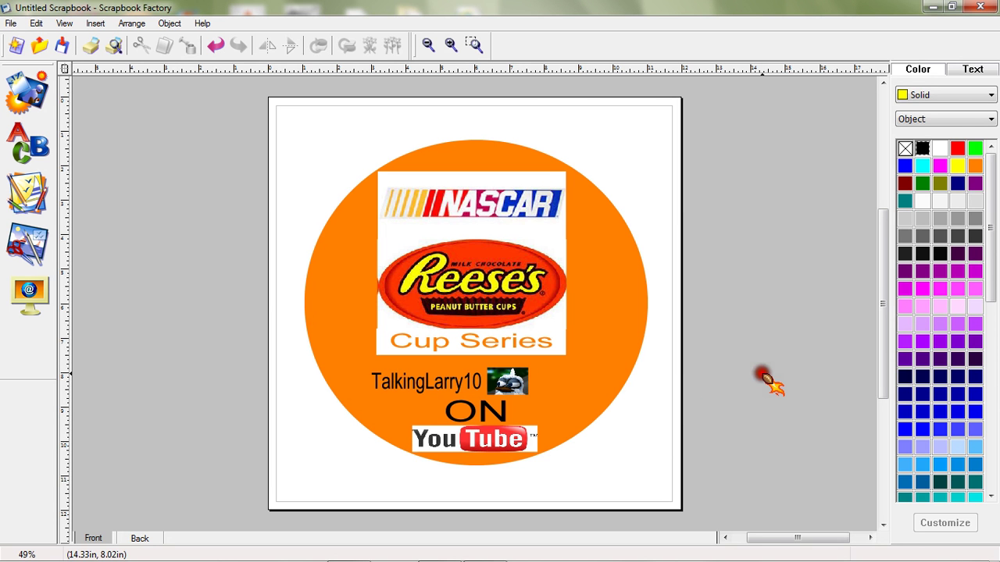
# Shift the bird picture sideways and widen the channel-name text to about 4.13 in to reach it.
pyautogui.moveTo(501, 384)
pyautogui.mouseDown()
pyautogui.moveTo(537, 382)
pyautogui.moveTo(493, 381)
pyautogui.moveTo(508, 383)
pyautogui.mouseUp()
pyautogui.click(476, 379)
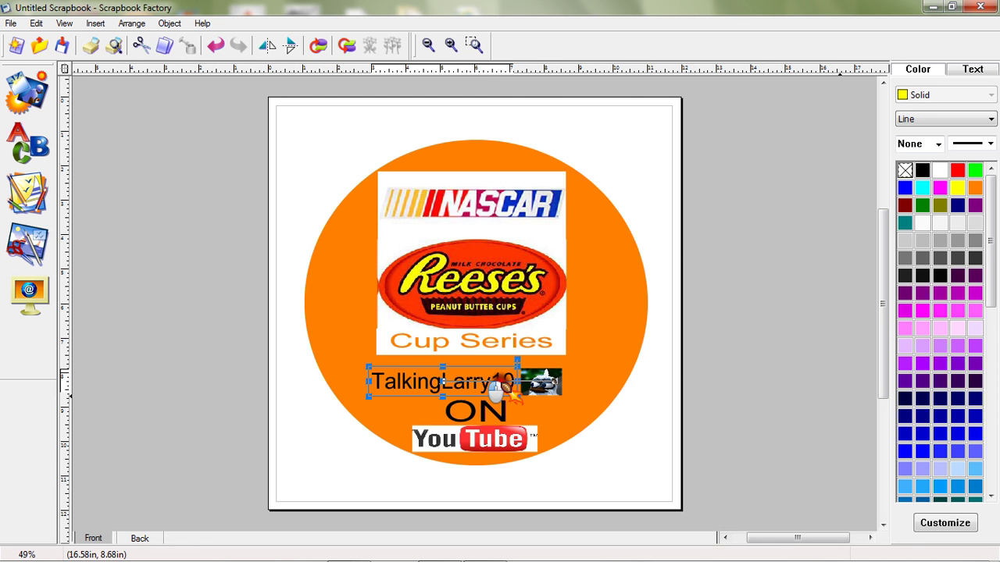
pyautogui.click(839, 398)
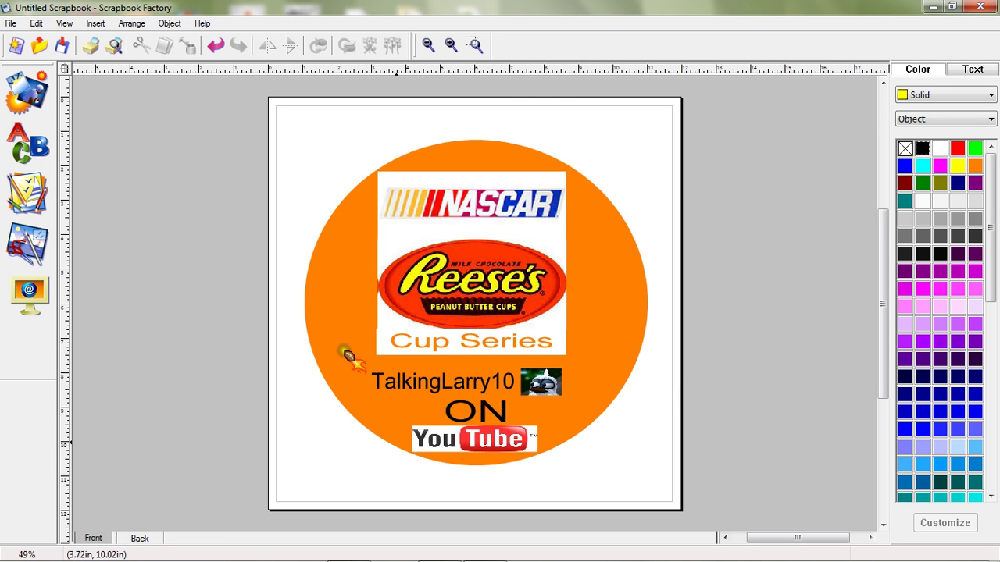
# Delete the channel-name text, the bird picture, the "ON" text and the YouTube logo from the circle.
pyautogui.rightClick(432, 383)
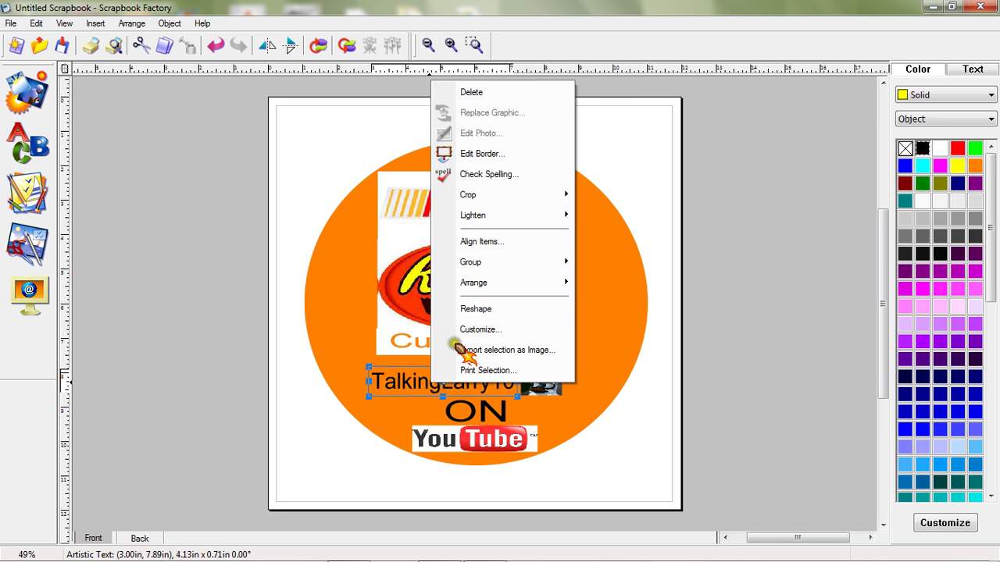
pyautogui.click(471, 93)
pyautogui.rightClick(547, 383)
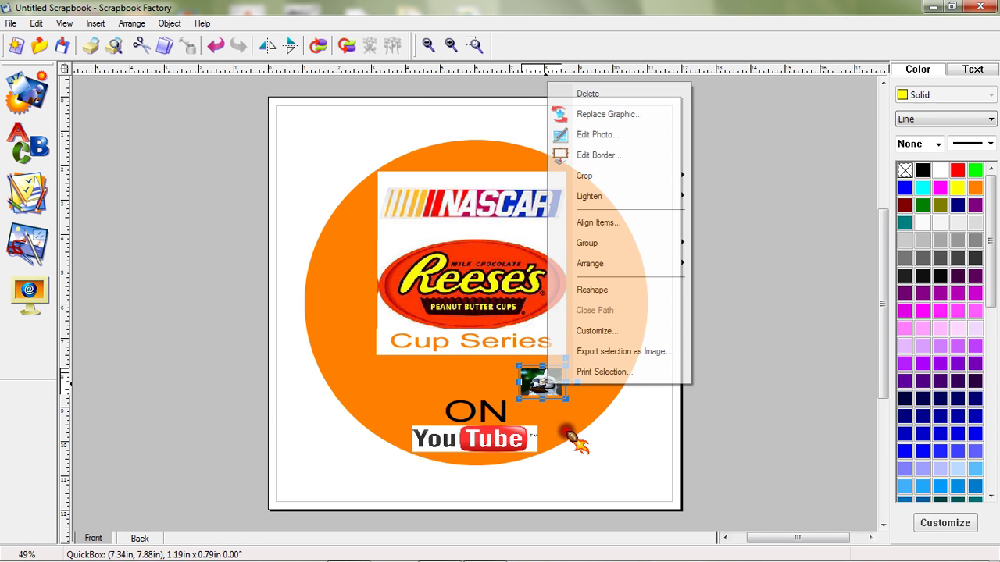
pyautogui.click(588, 94)
pyautogui.rightClick(501, 411)
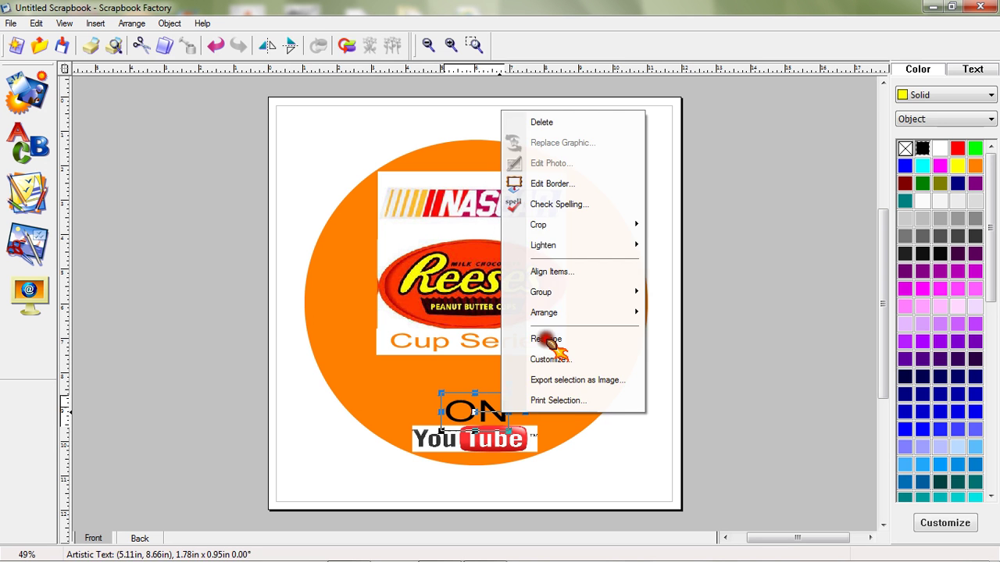
pyautogui.click(546, 339)
pyautogui.rightClick(522, 431)
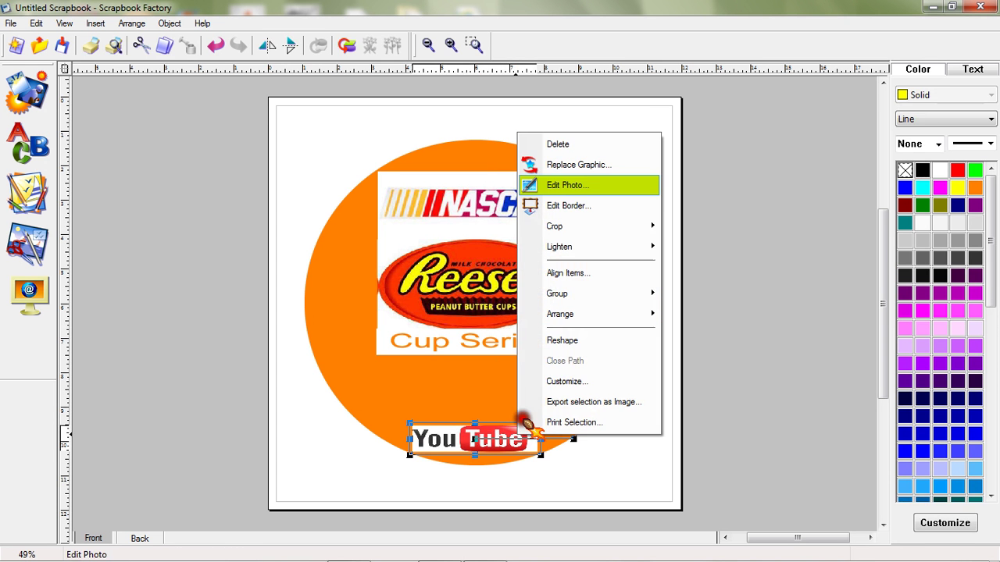
pyautogui.click(576, 144)
# Move the "Cup Series" text and its white box out from under the Reese's logo to the area beside the circle.
pyautogui.moveTo(468, 348); pyautogui.dragTo(238, 242)
pyautogui.moveTo(474, 344); pyautogui.dragTo(260, 322)
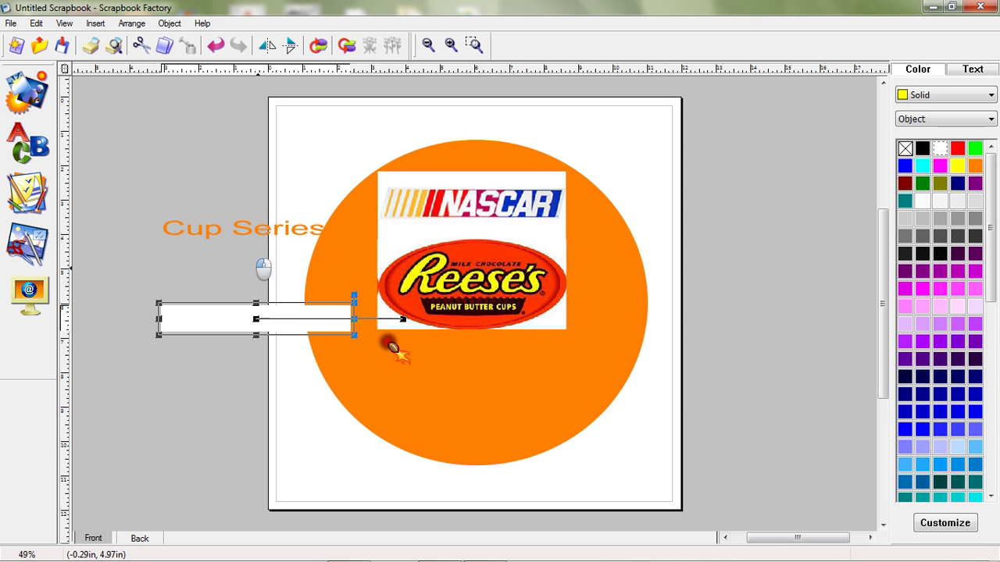
# Move the Reese's logo out beside the circle and enlarge the NASCAR logo to about 5.99 x 2.80 in.
pyautogui.moveTo(481, 285); pyautogui.dragTo(211, 271)
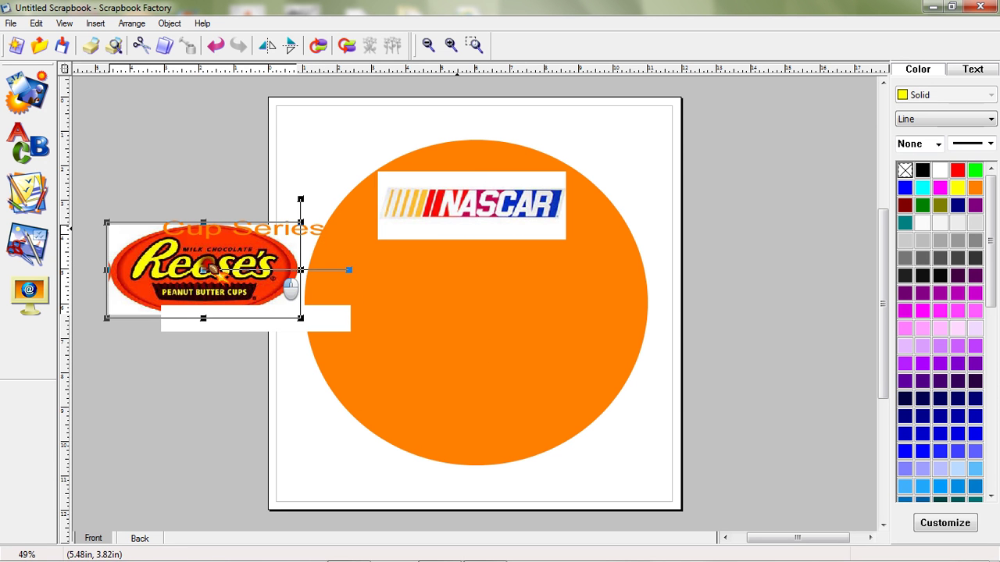
pyautogui.click(458, 234)
pyautogui.moveTo(458, 233); pyautogui.dragTo(471, 270)
pyautogui.moveTo(375, 220); pyautogui.dragTo(370, 220)
pyautogui.moveTo(570, 221); pyautogui.dragTo(581, 220)
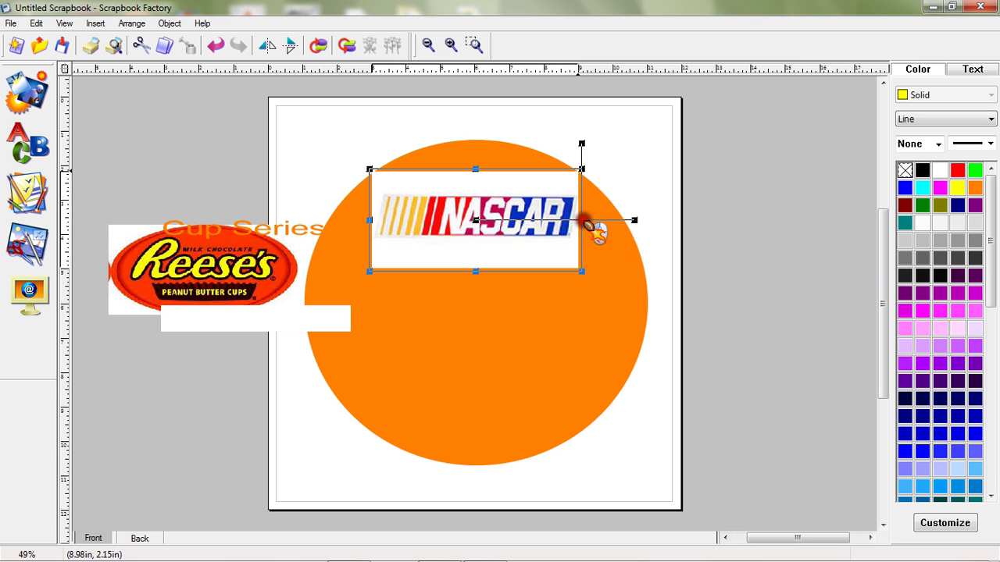
pyautogui.click(579, 170)
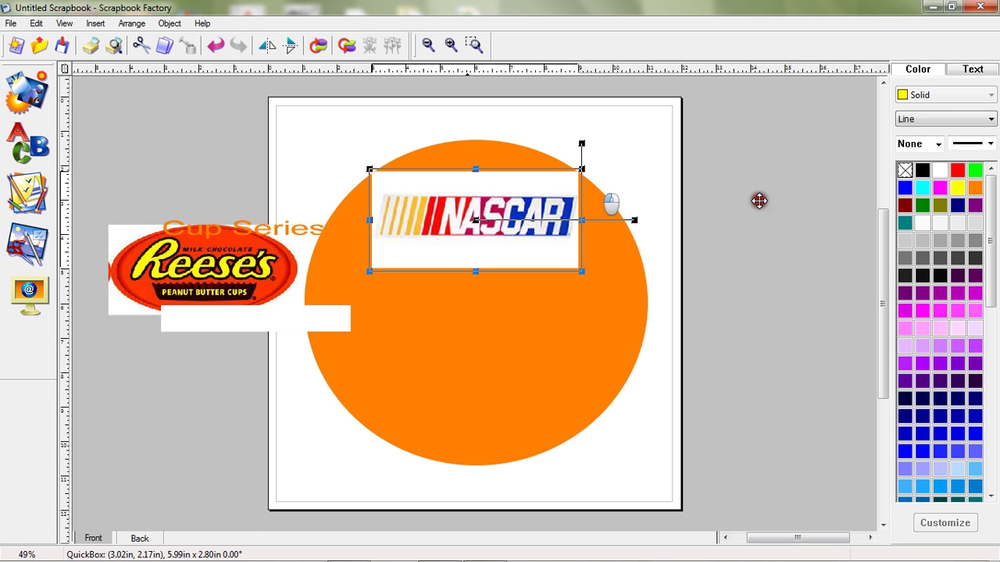
# Place the Reese's logo back in the circle directly below the NASCAR logo and widen it to about 6 in to match.
pyautogui.moveTo(473, 271); pyautogui.dragTo(582, 312)
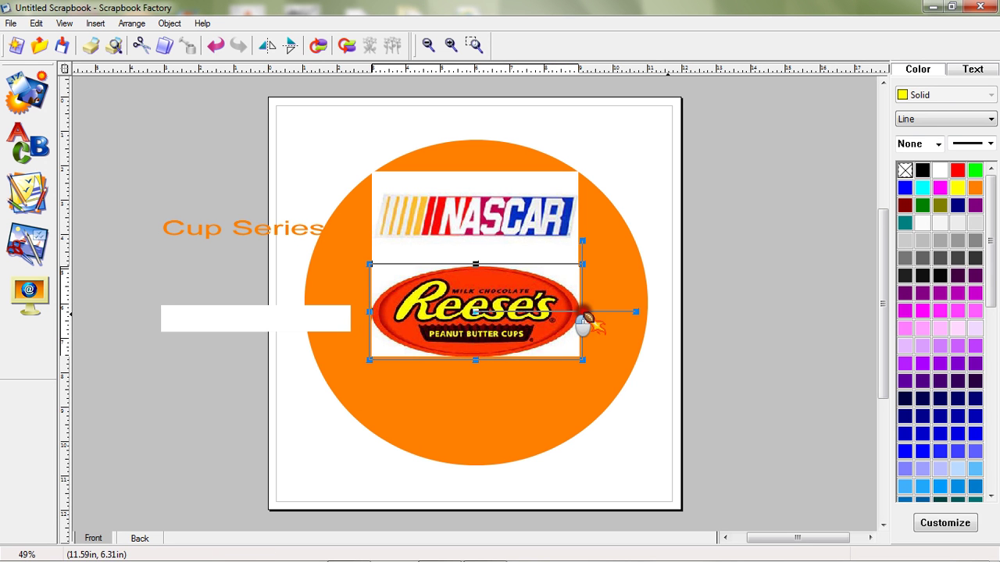
pyautogui.click(713, 316)
pyautogui.click(493, 297)
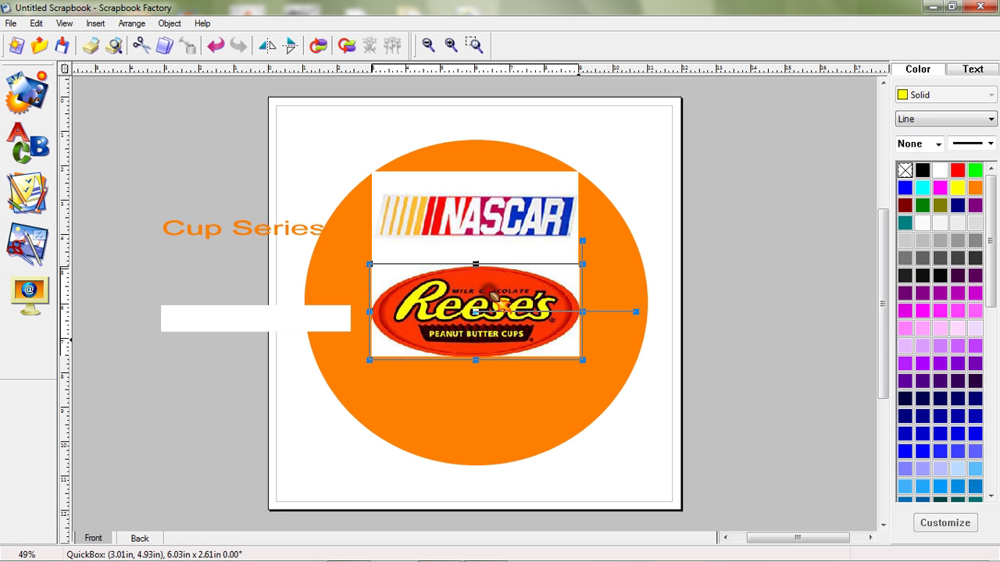
pyautogui.moveTo(591, 335); pyautogui.dragTo(583, 313)
pyautogui.click(681, 314)
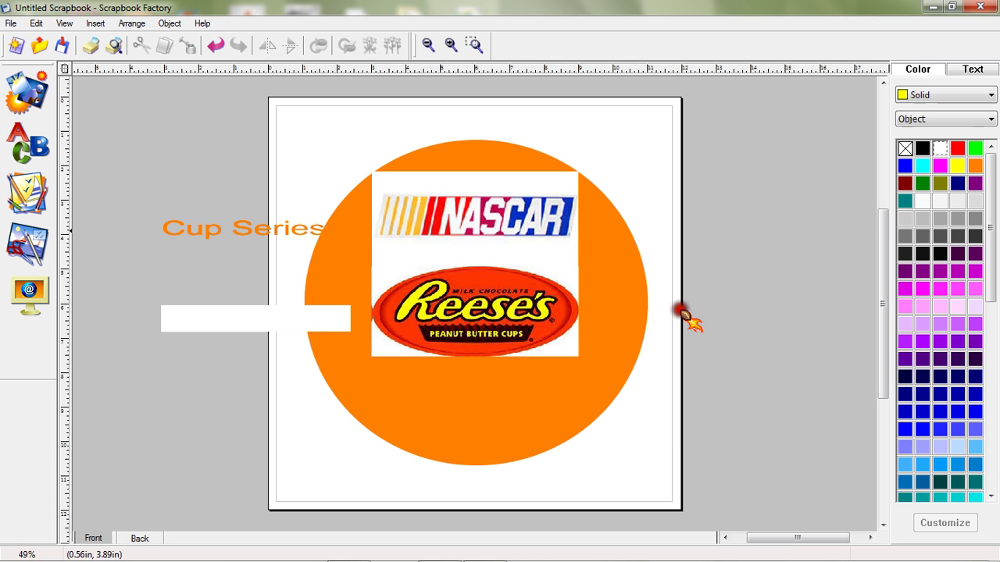
# Move the white box directly below the Reese's logo and resize it to the logo's width and about 0.93 in high.
pyautogui.click(285, 321)
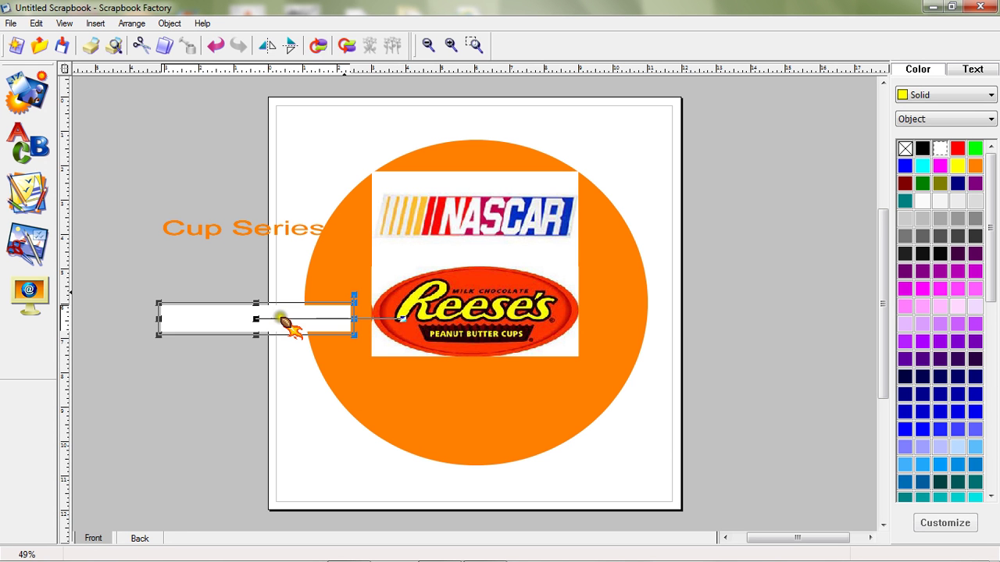
pyautogui.click(352, 284)
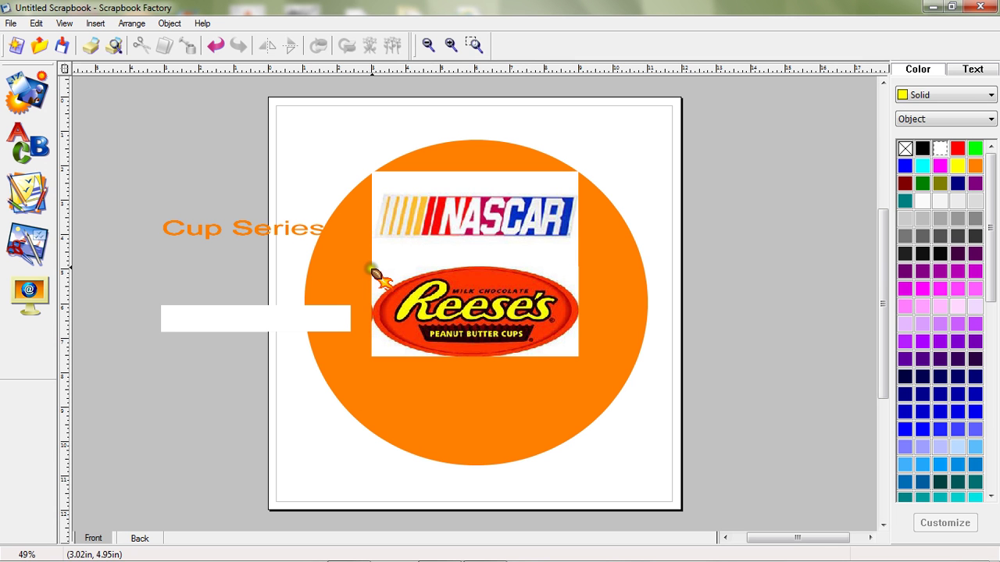
pyautogui.moveTo(313, 315); pyautogui.dragTo(473, 362)
pyautogui.moveTo(564, 370); pyautogui.dragTo(585, 371)
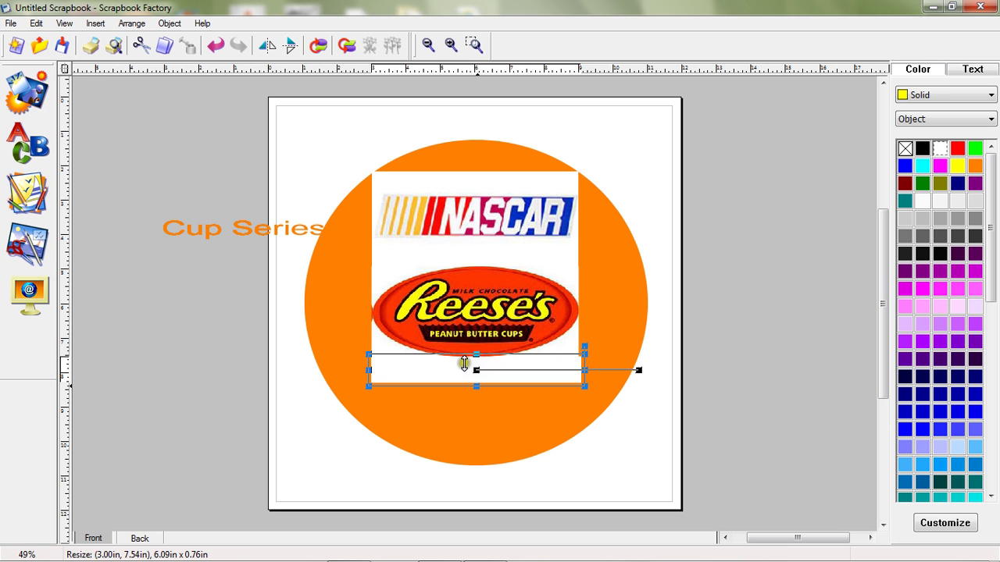
pyautogui.moveTo(464, 363); pyautogui.dragTo(478, 386)
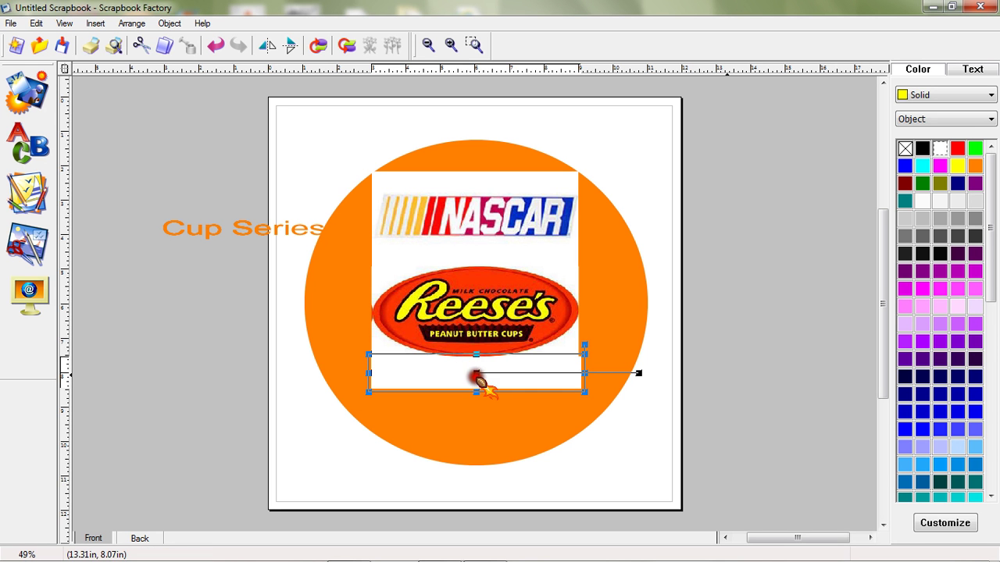
pyautogui.click(731, 380)
pyautogui.click(562, 359)
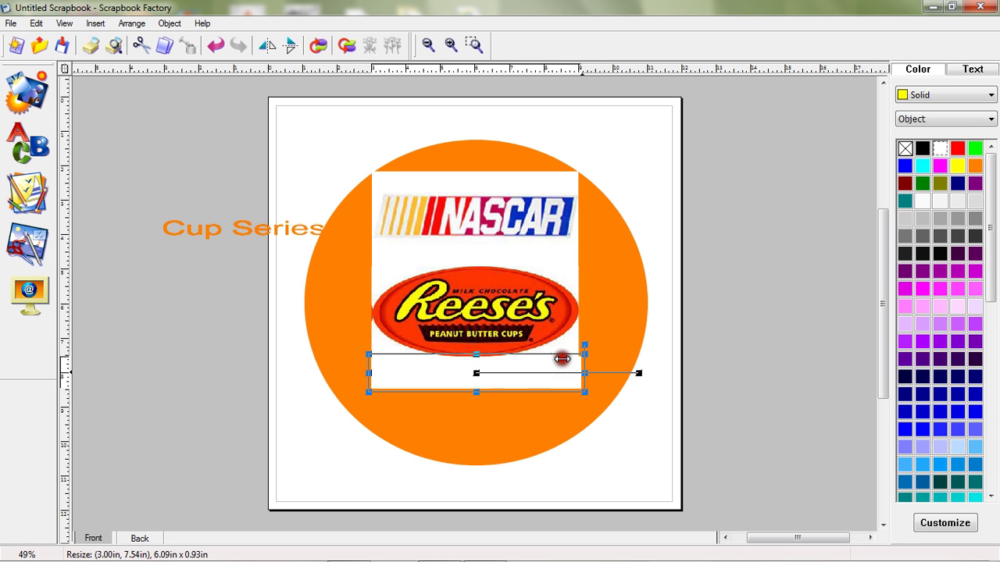
pyautogui.moveTo(584, 373); pyautogui.dragTo(580, 372)
pyautogui.click(674, 376)
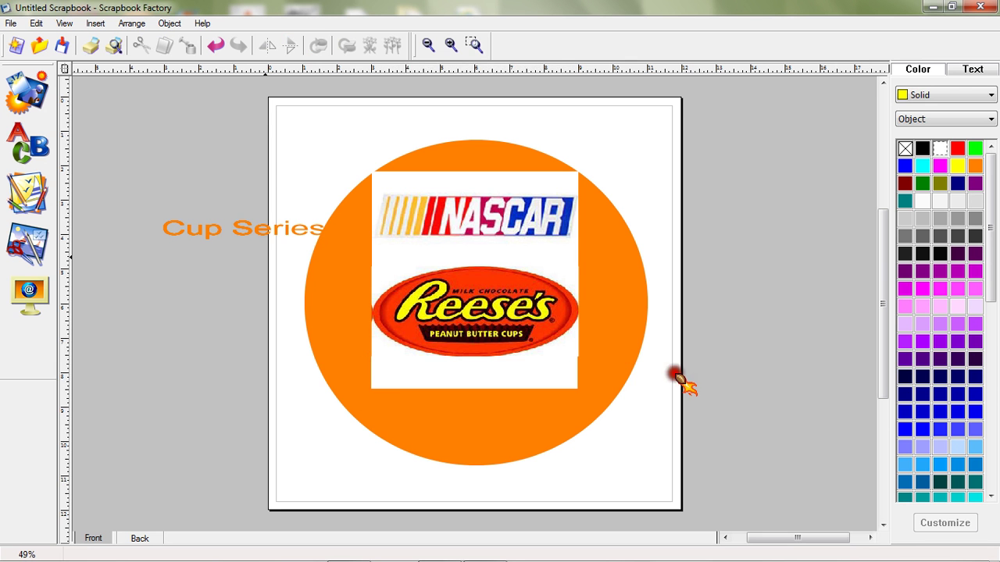
# Move the "Cup Series" text onto the white box below the Reese's logo and stretch it to nearly fill the box.
pyautogui.click(264, 252)
pyautogui.moveTo(264, 251); pyautogui.dragTo(507, 367)
pyautogui.moveTo(400, 370); pyautogui.dragTo(380, 372)
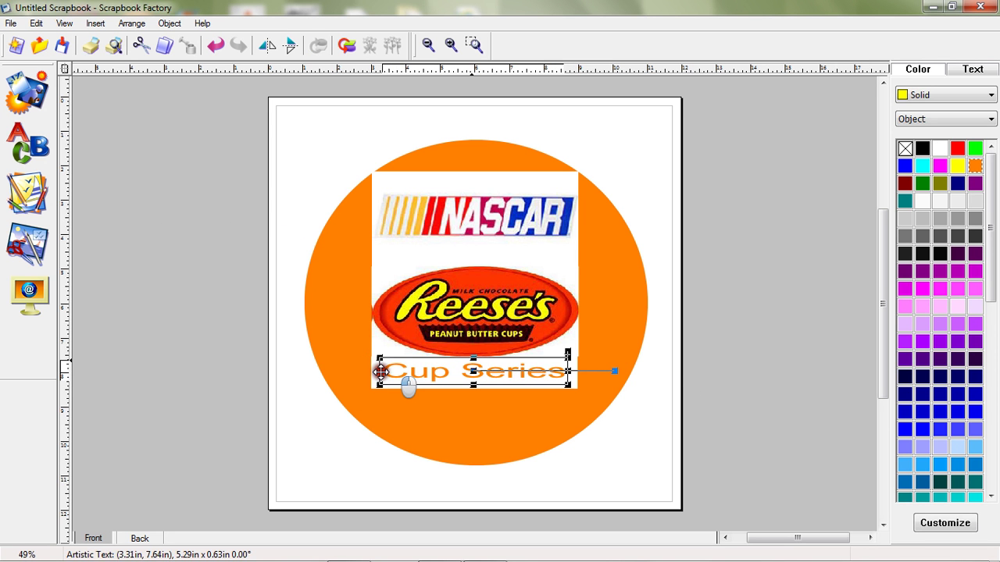
pyautogui.moveTo(473, 361); pyautogui.dragTo(474, 358)
pyautogui.moveTo(567, 370); pyautogui.dragTo(567, 369)
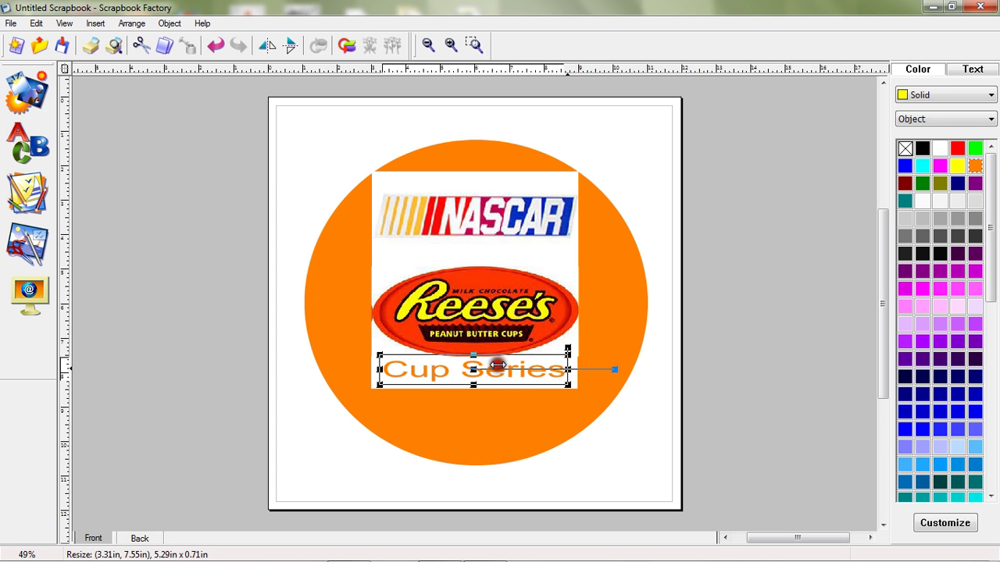
pyautogui.moveTo(498, 365); pyautogui.dragTo(573, 371)
pyautogui.moveTo(494, 385); pyautogui.dragTo(494, 388)
pyautogui.click(790, 221)
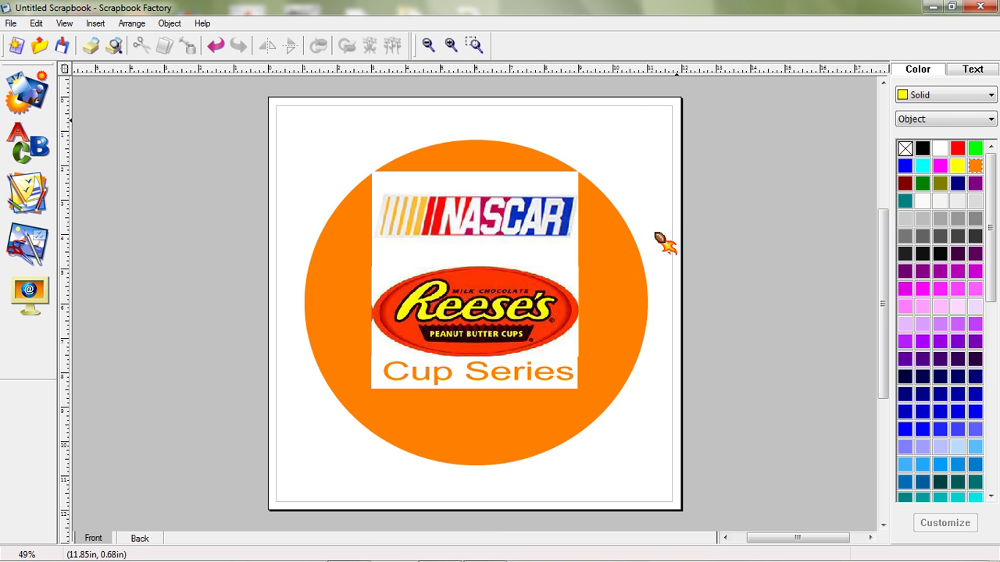
pyautogui.moveTo(379, 554)
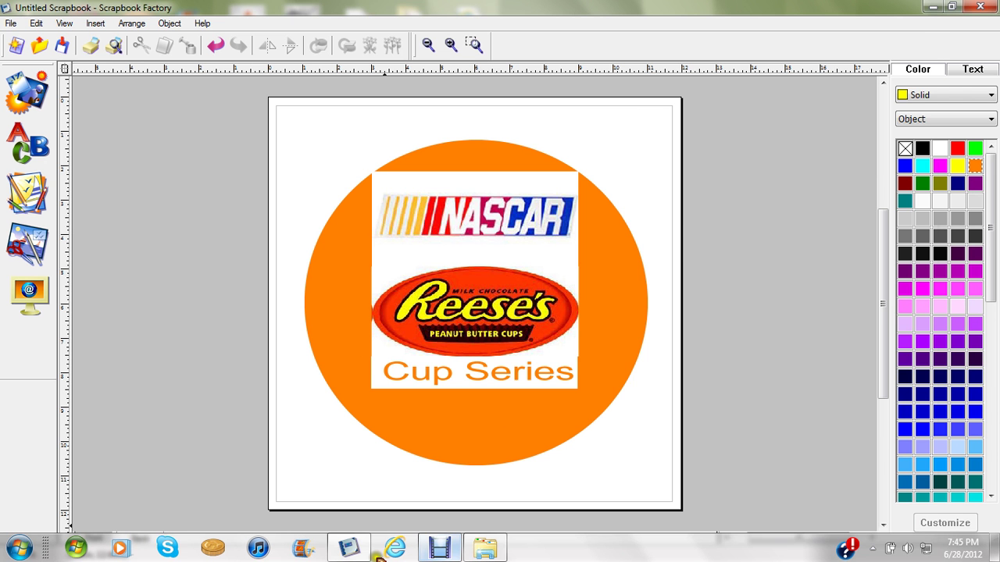
pyautogui.click(452, 552)
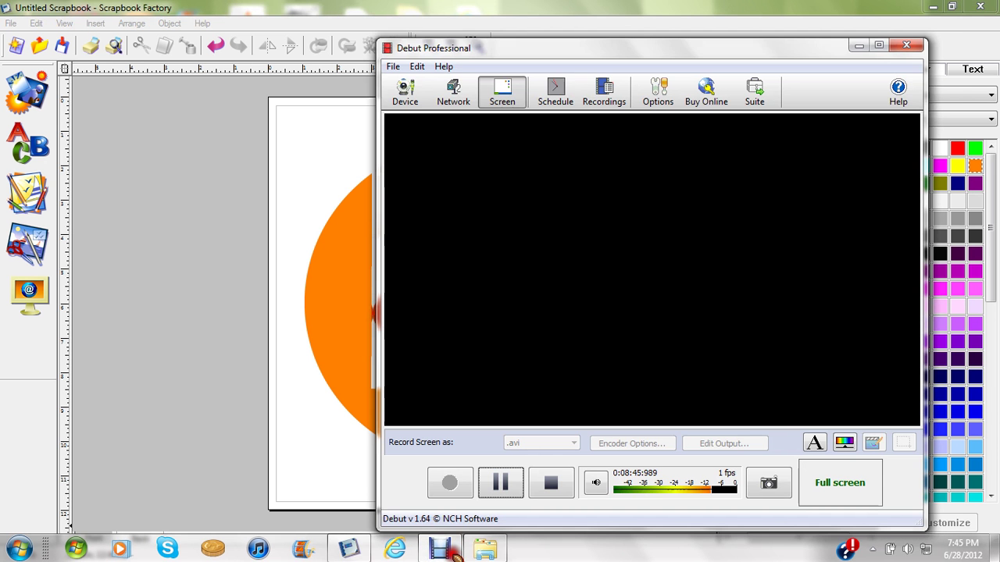